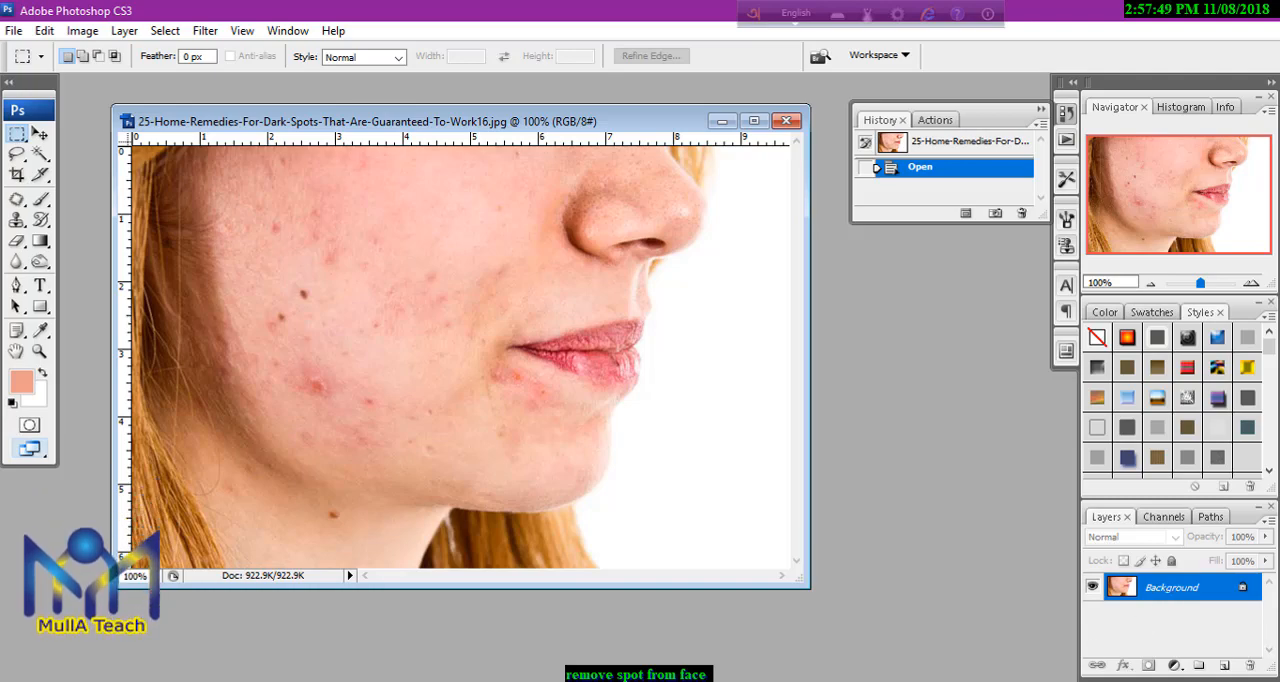
{"action": "left_click", "coordinate": [422, 681]}
{"action": "left_click", "coordinate": [549, 541]}
{"action": "left_click", "coordinate": [560, 78]}
Duplicate the Background layer and activate the Clone Stamp tool for retouching the copy.
{"action": "left_click_drag", "start_coordinate": [1166, 593], "coordinate": [1225, 665]}
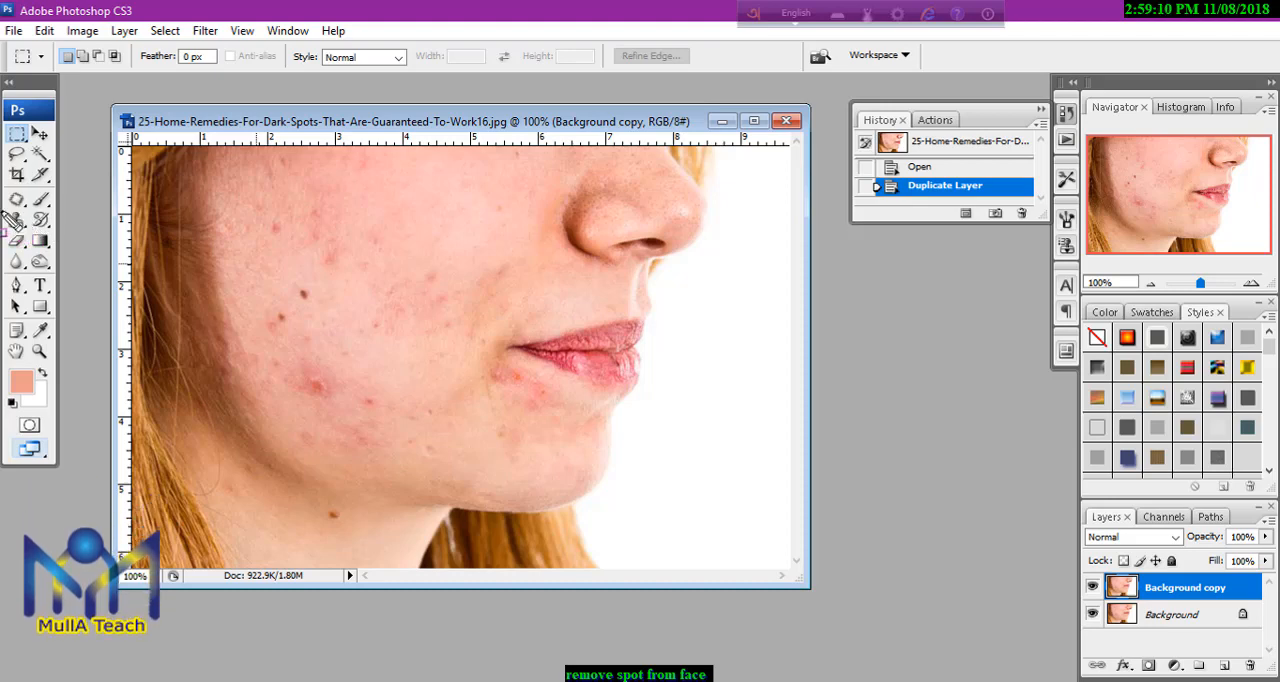
{"action": "left_click", "coordinate": [17, 221]}
{"action": "key", "text": "s"}
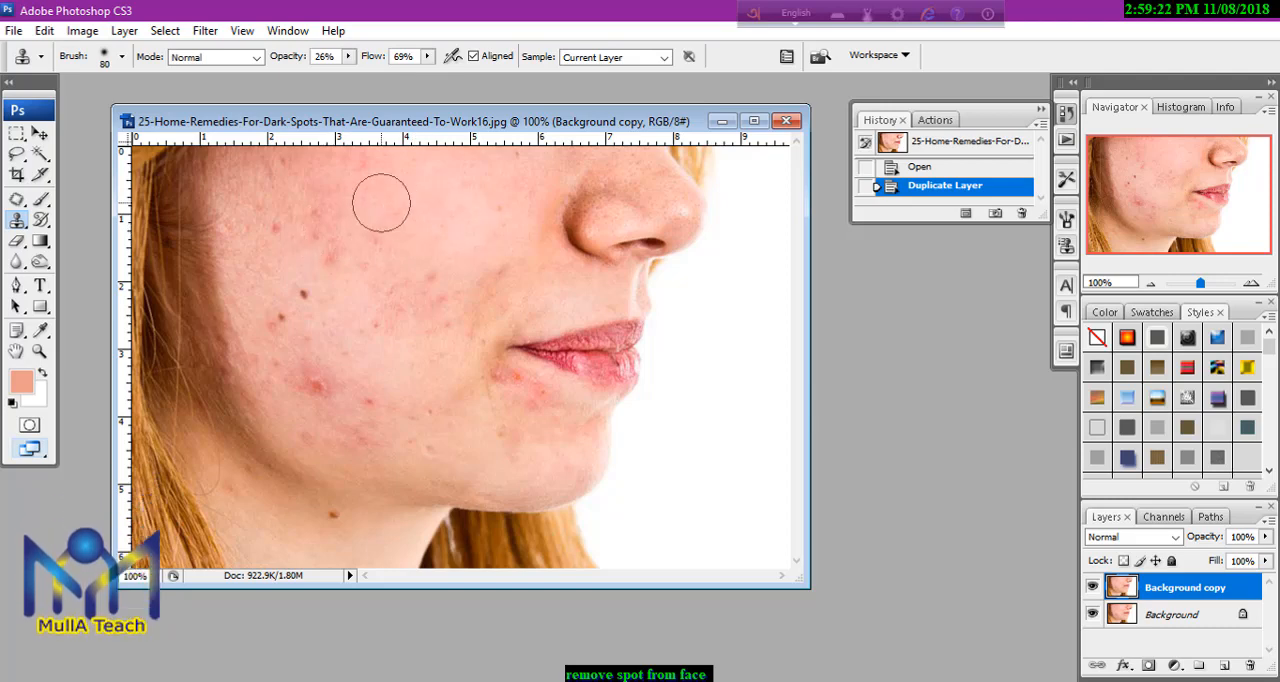
Reduce the clone brush to size 45 and clone over the large red spot on the lower cheek.
{"action": "key", "text": "bracketleft"}
{"action": "key", "text": "bracketleft"}
{"action": "key", "text": "bracketleft"}
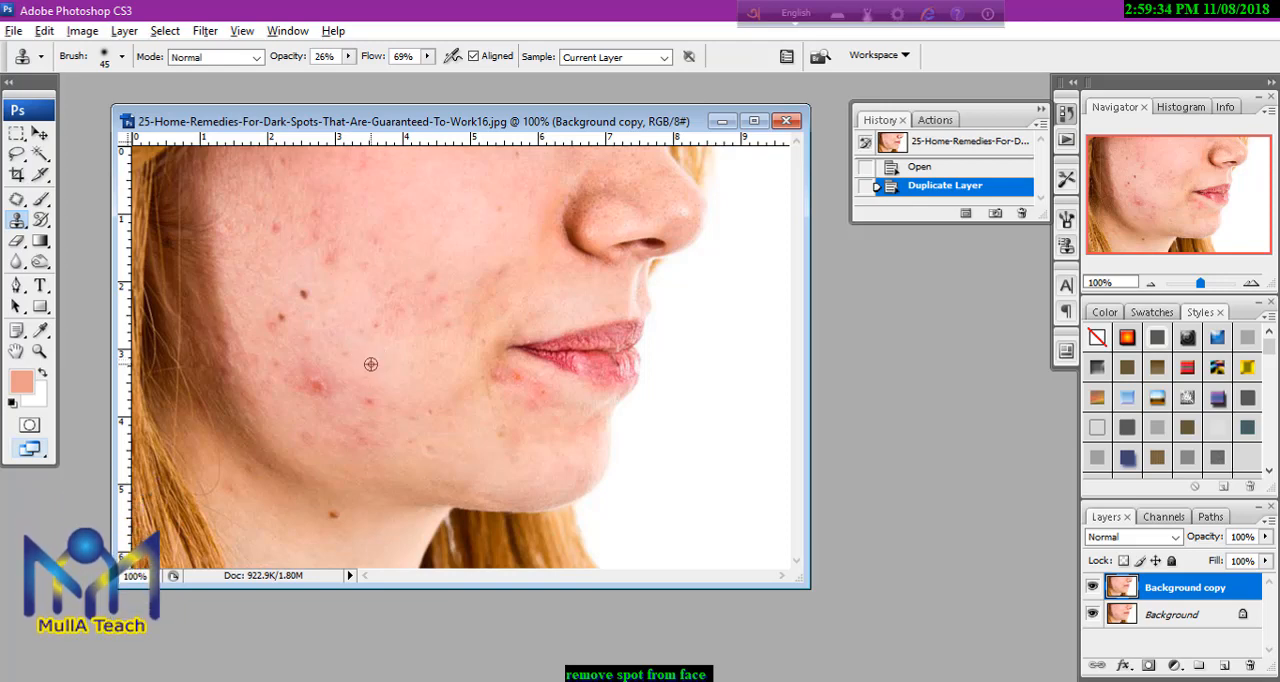
{"action": "left_click", "coordinate": [315, 385]}
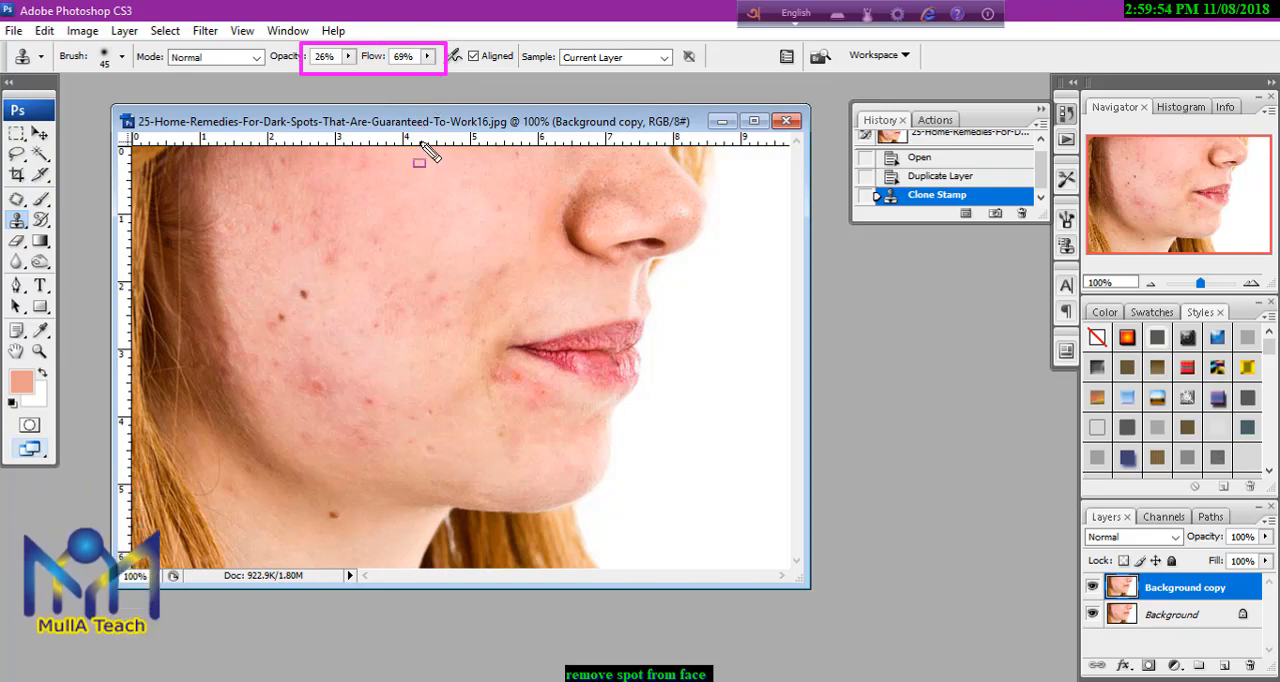
Set the Clone Stamp's opacity and flow to 100% and cover the large lower-cheek spot with clean skin sampled beside it.
{"action": "left_click", "coordinate": [349, 57]}
{"action": "left_click_drag", "start_coordinate": [348, 76], "coordinate": [471, 84]}
{"action": "left_click", "coordinate": [427, 57]}
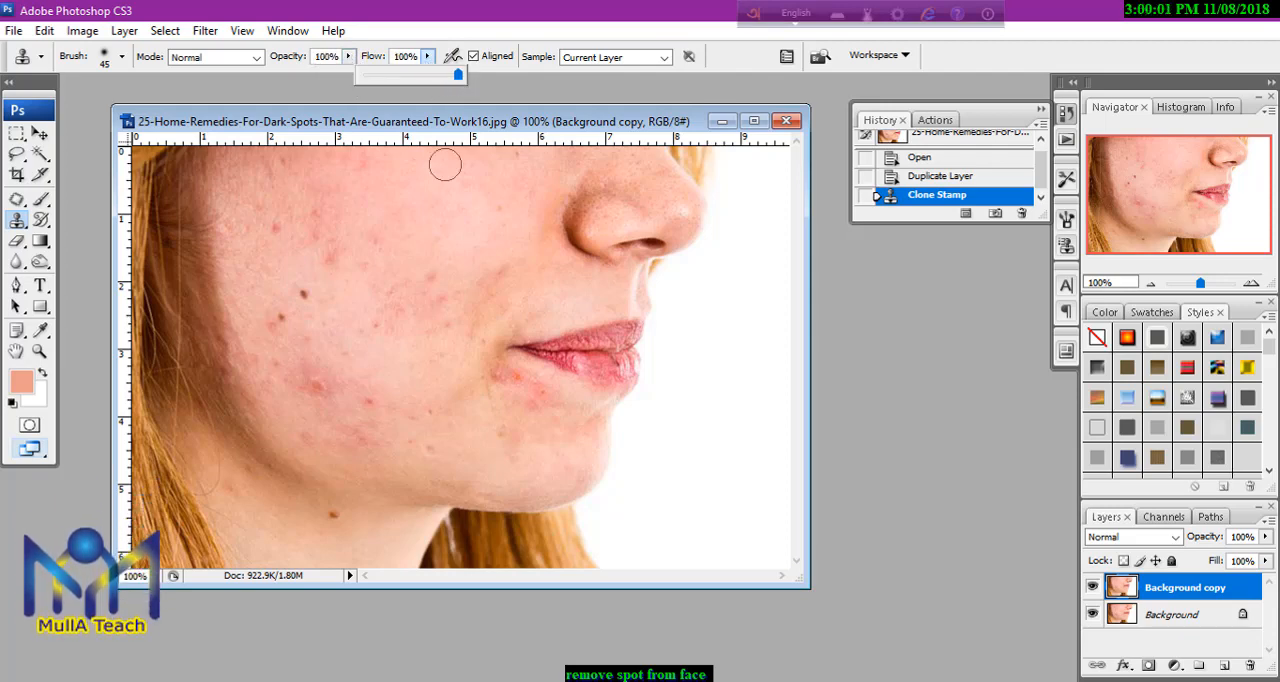
{"action": "left_click", "coordinate": [367, 361]}
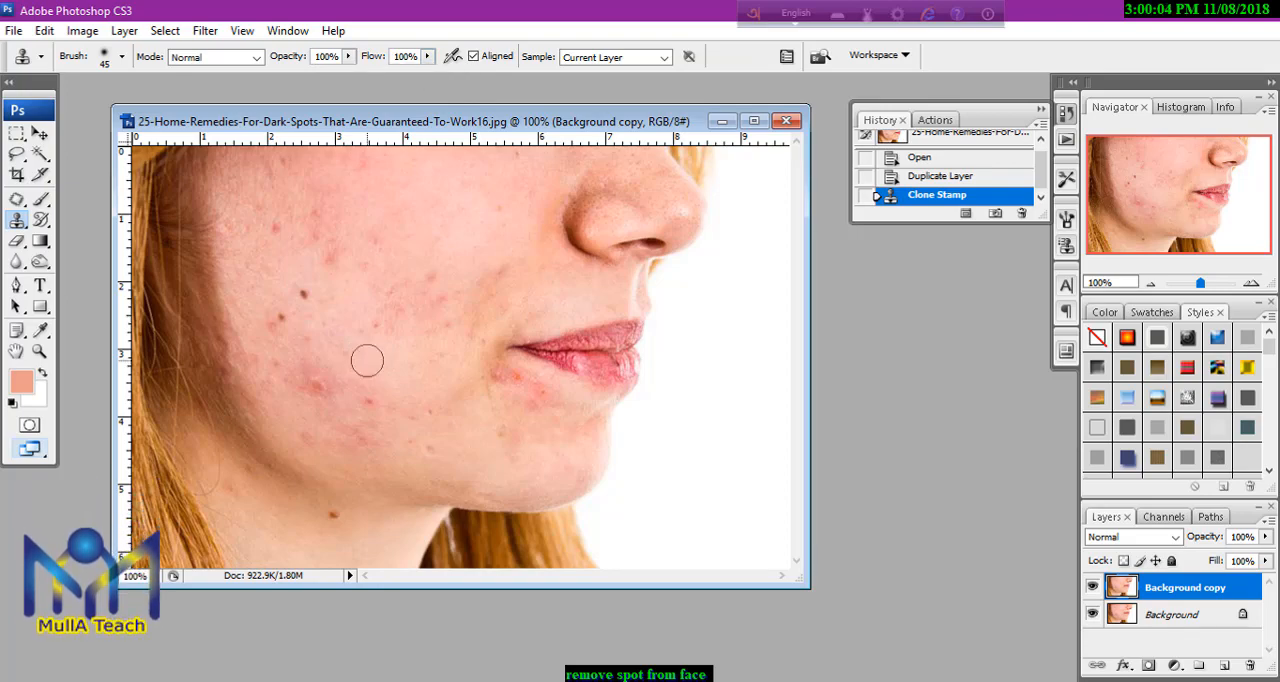
{"action": "left_click", "coordinate": [315, 388]}
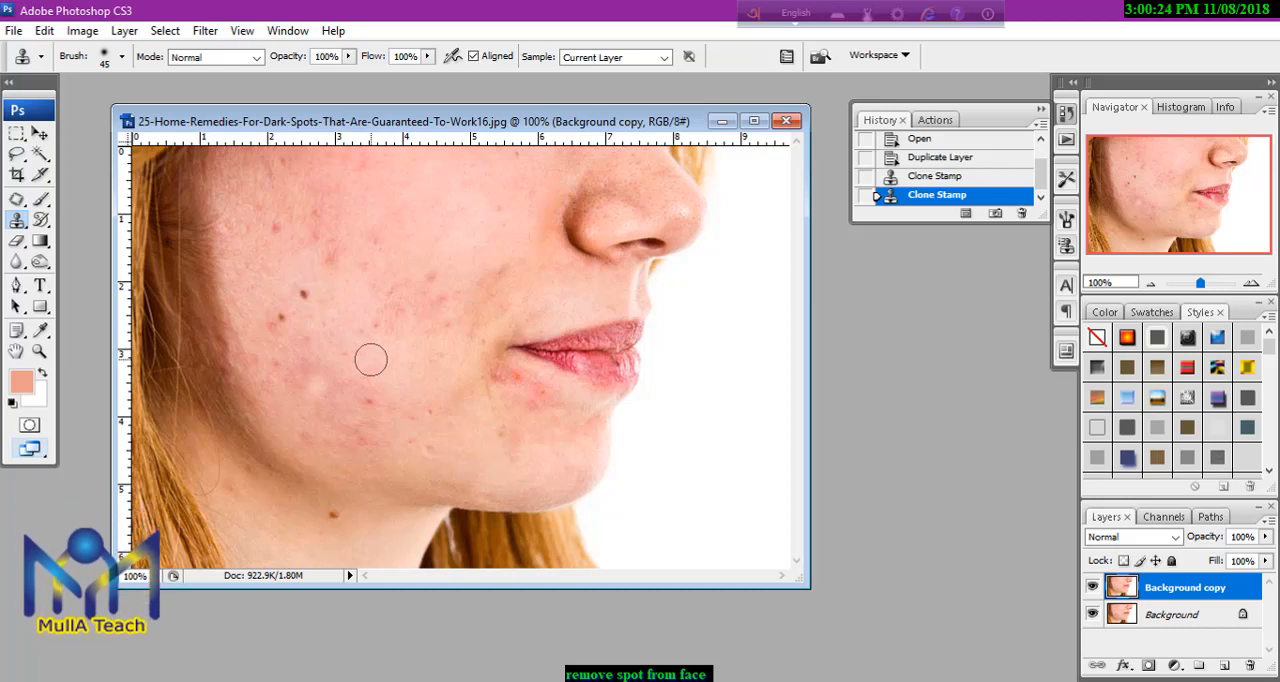
Lower the Clone Stamp's opacity to 82% and clone out the small red spot on the lower cheek toward the chin.
{"action": "left_click", "coordinate": [347, 57]}
{"action": "left_click_drag", "start_coordinate": [355, 77], "coordinate": [334, 84]}
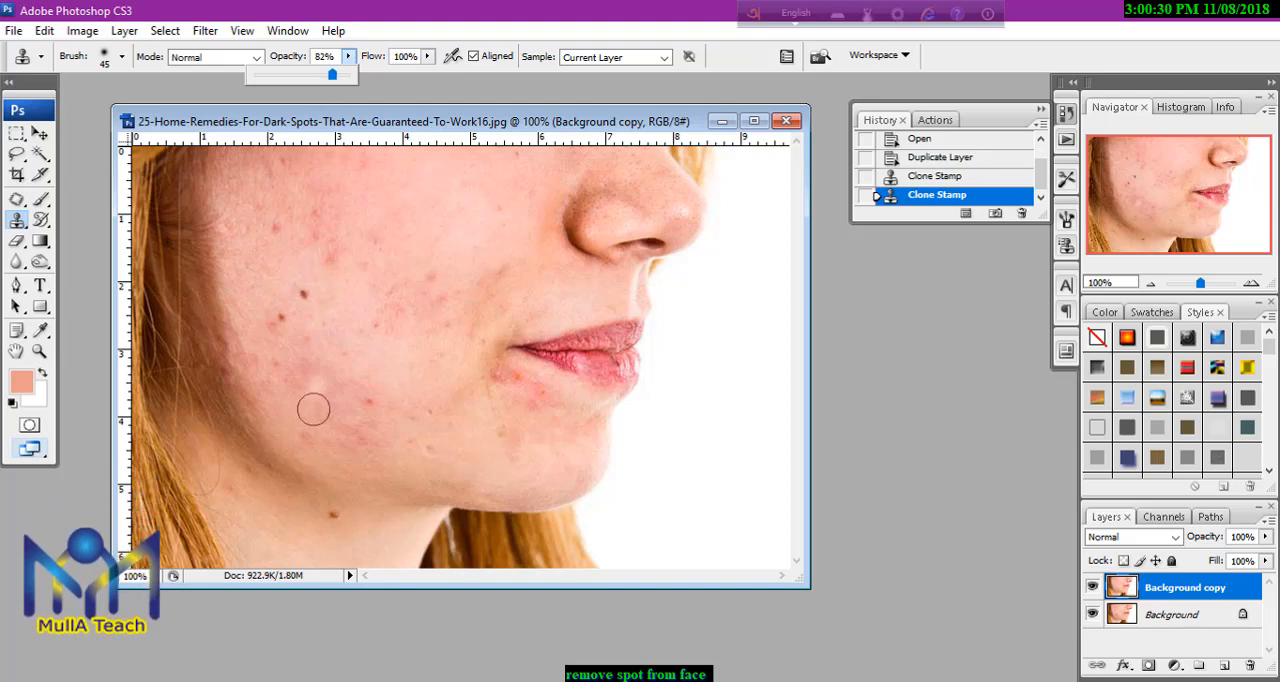
{"action": "left_click", "coordinate": [386, 369], "text": "alt"}
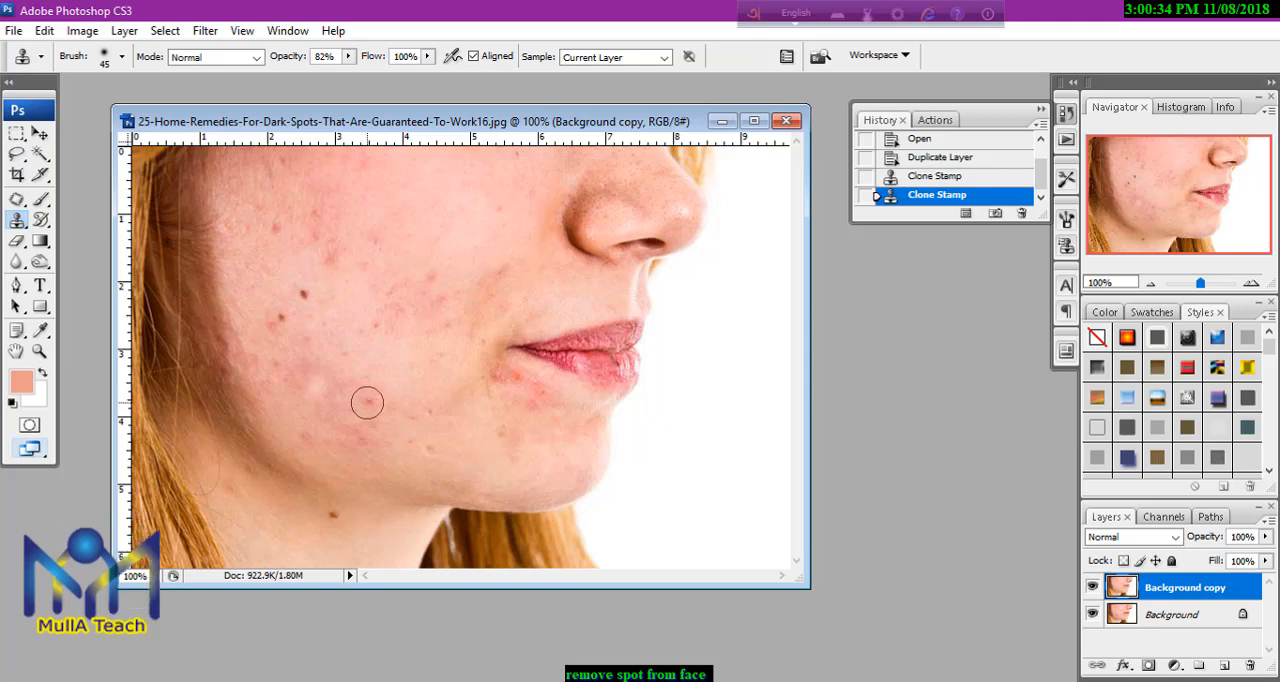
{"action": "left_click", "coordinate": [367, 402]}
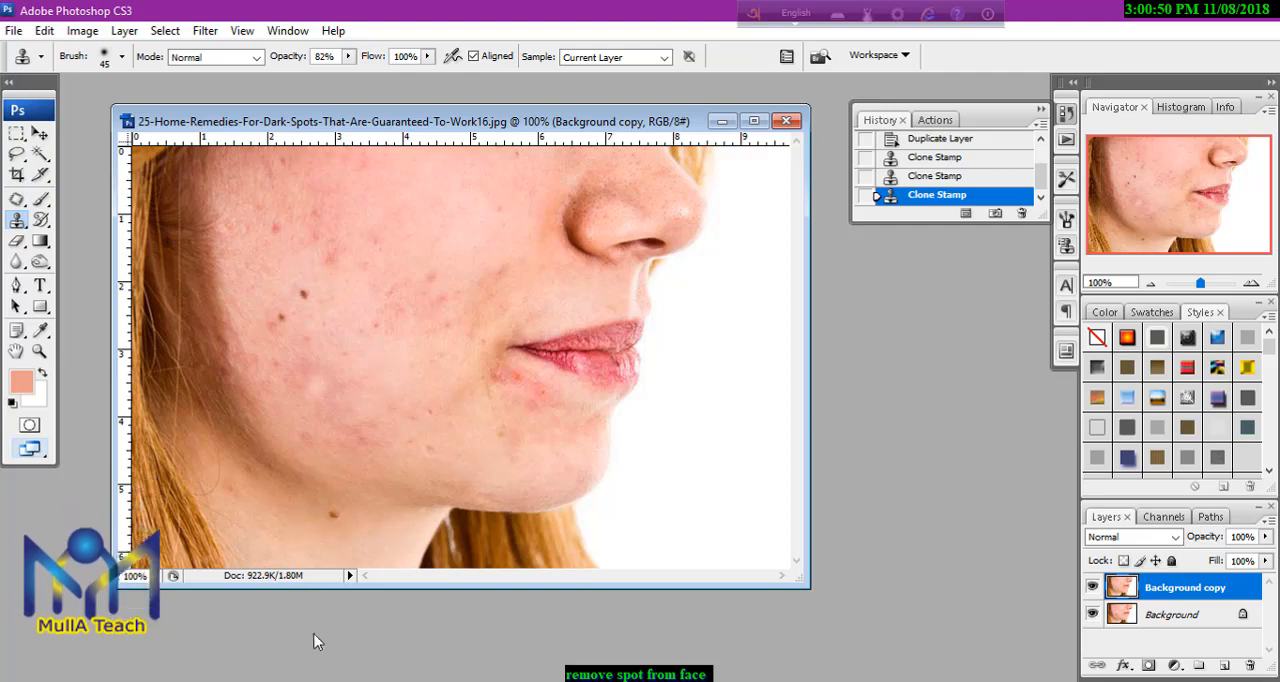
{"action": "left_click", "coordinate": [344, 585]}
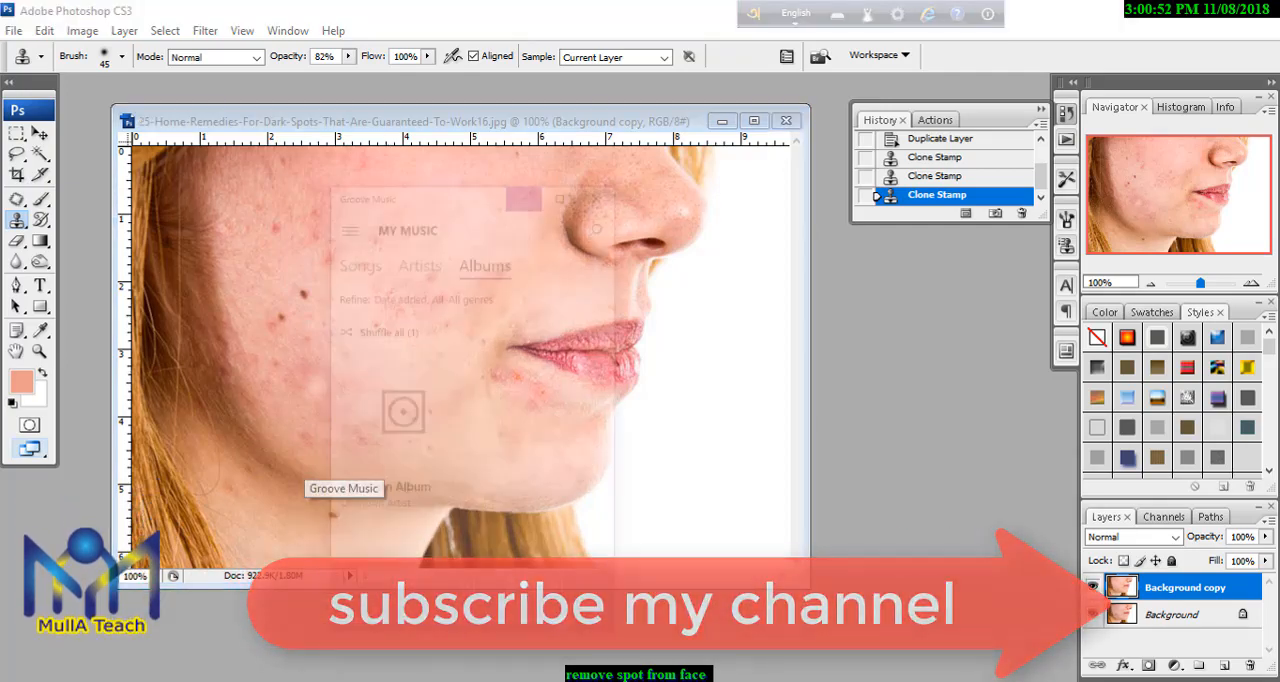
{"action": "left_click", "coordinate": [555, 541]}
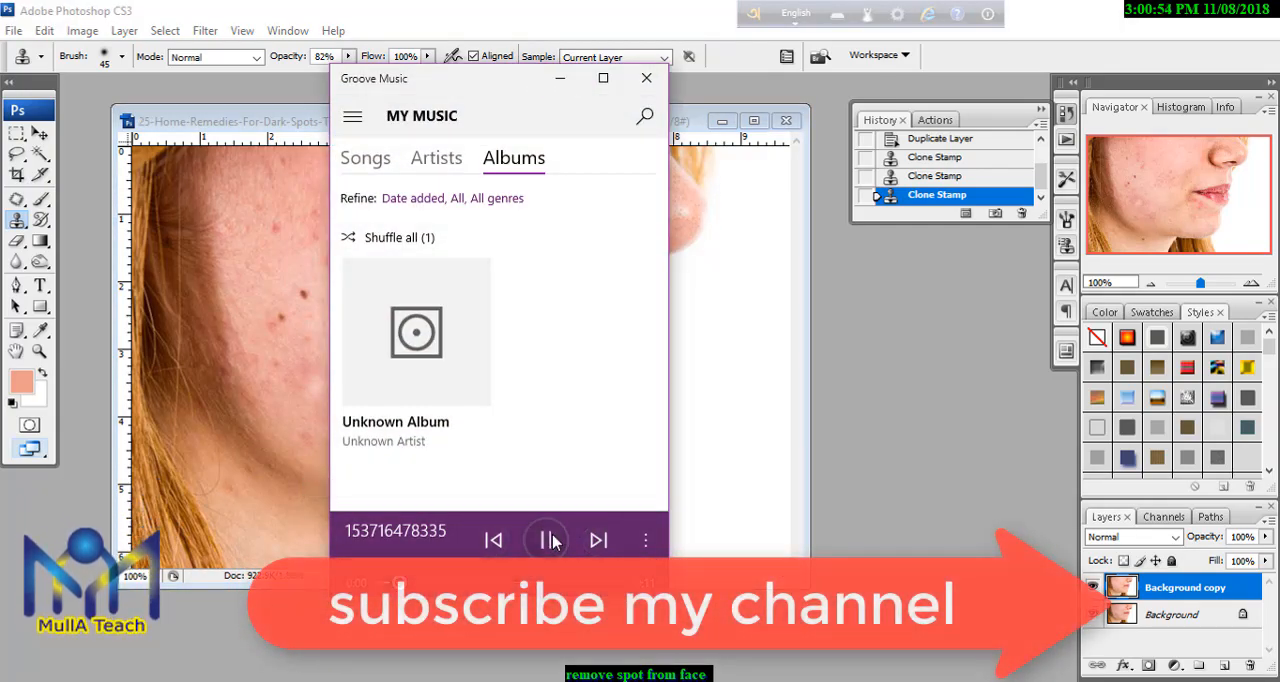
{"action": "left_click", "coordinate": [560, 80]}
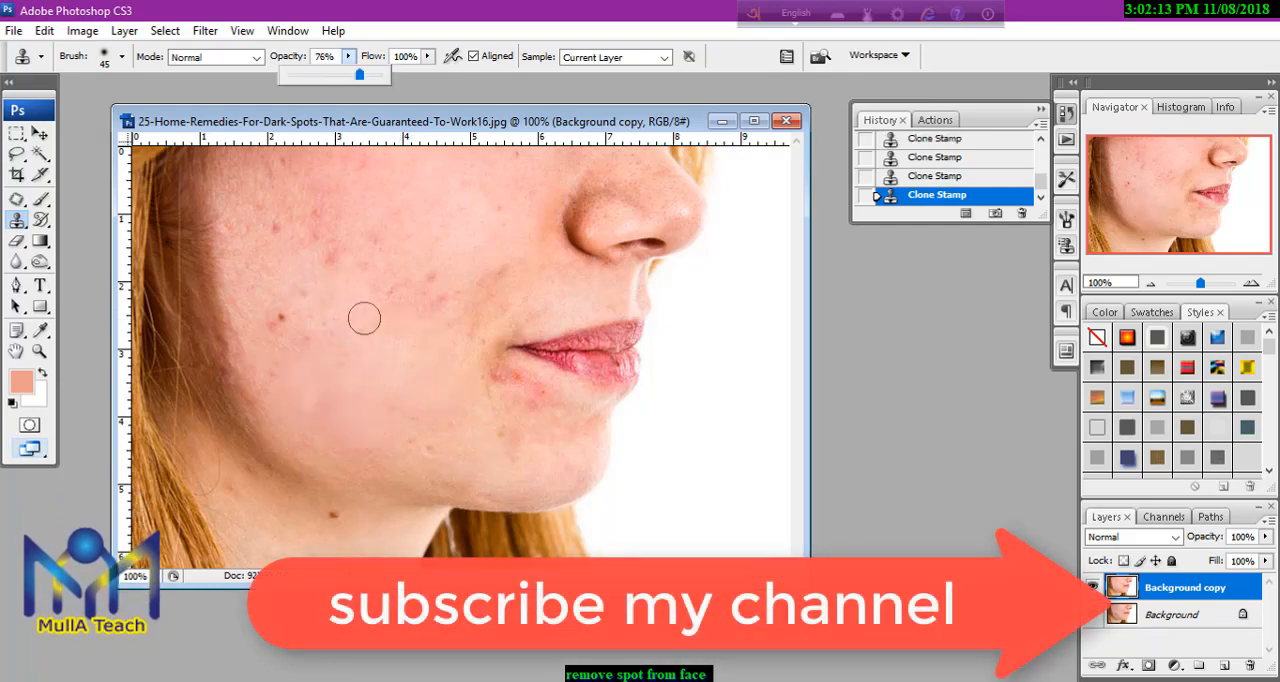
Reduce the clone brush to size 30 and clone out the two dark moles and the small spots on the outer cheek.
{"action": "left_click", "coordinate": [364, 318]}
{"action": "key", "text": "bracketleft"}
{"action": "key", "text": "bracketleft"}
{"action": "left_click", "coordinate": [300, 315], "text": "alt"}
{"action": "left_click", "coordinate": [281, 319]}
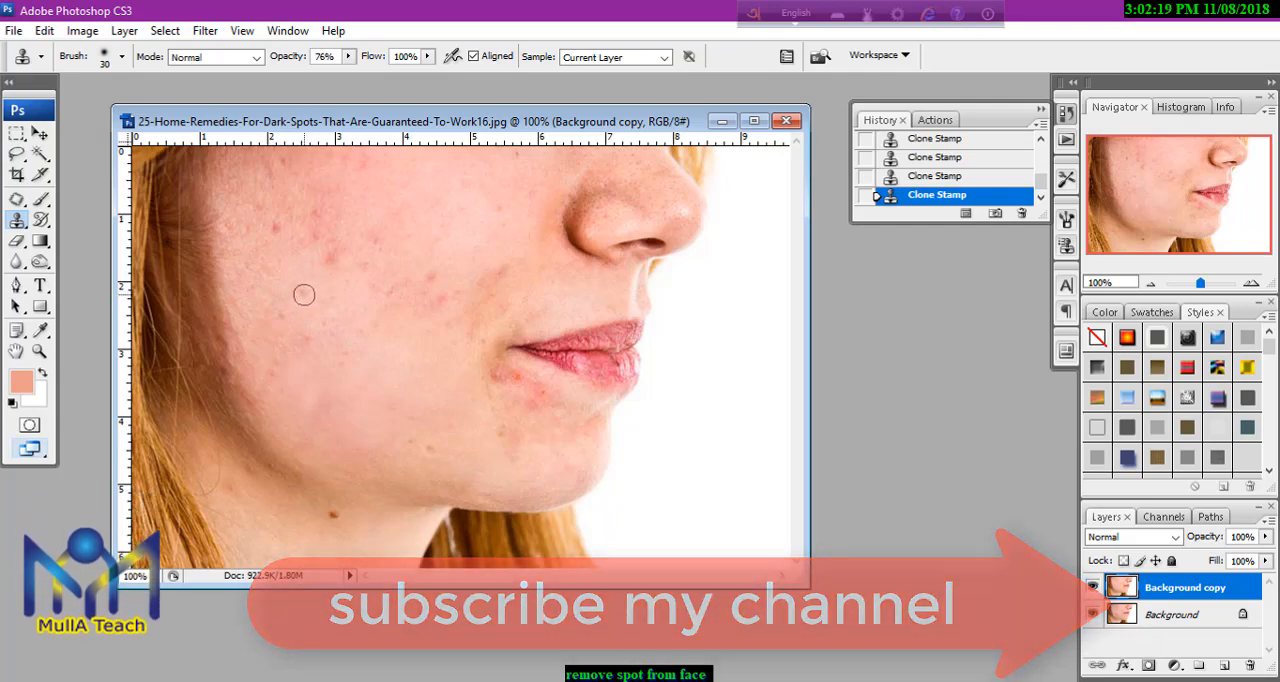
{"action": "left_click", "coordinate": [274, 229]}
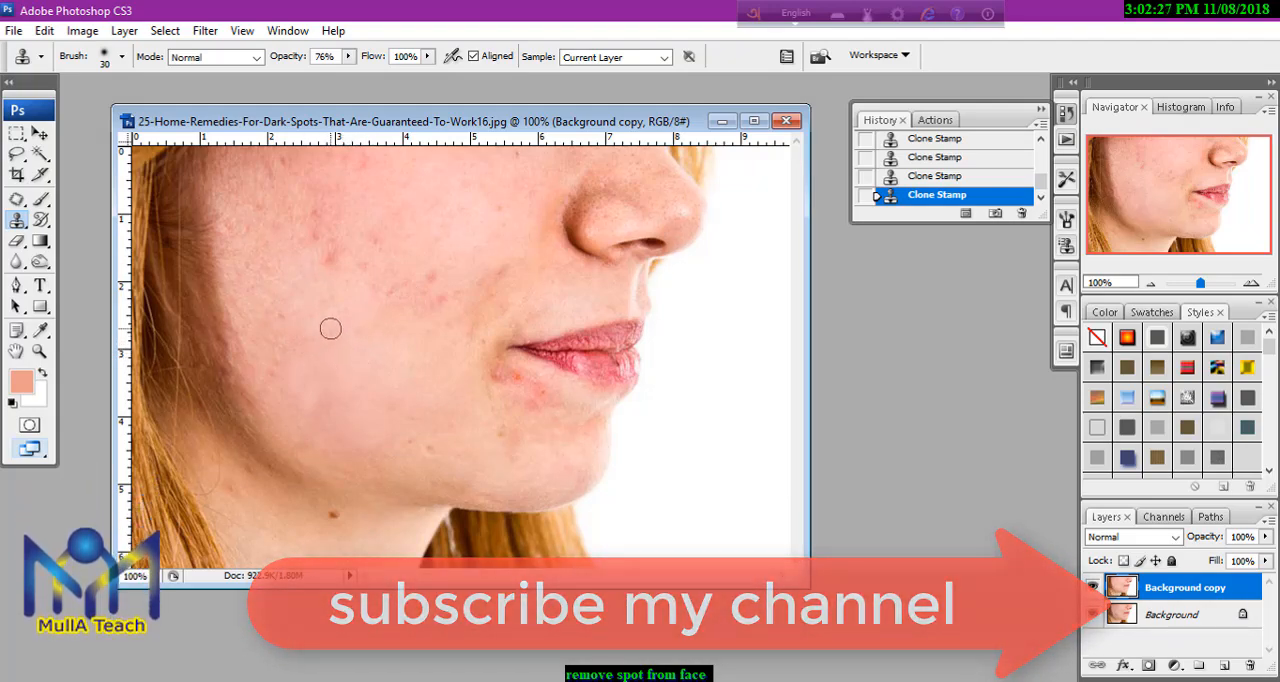
{"action": "left_click_drag", "start_coordinate": [283, 353], "coordinate": [261, 399]}
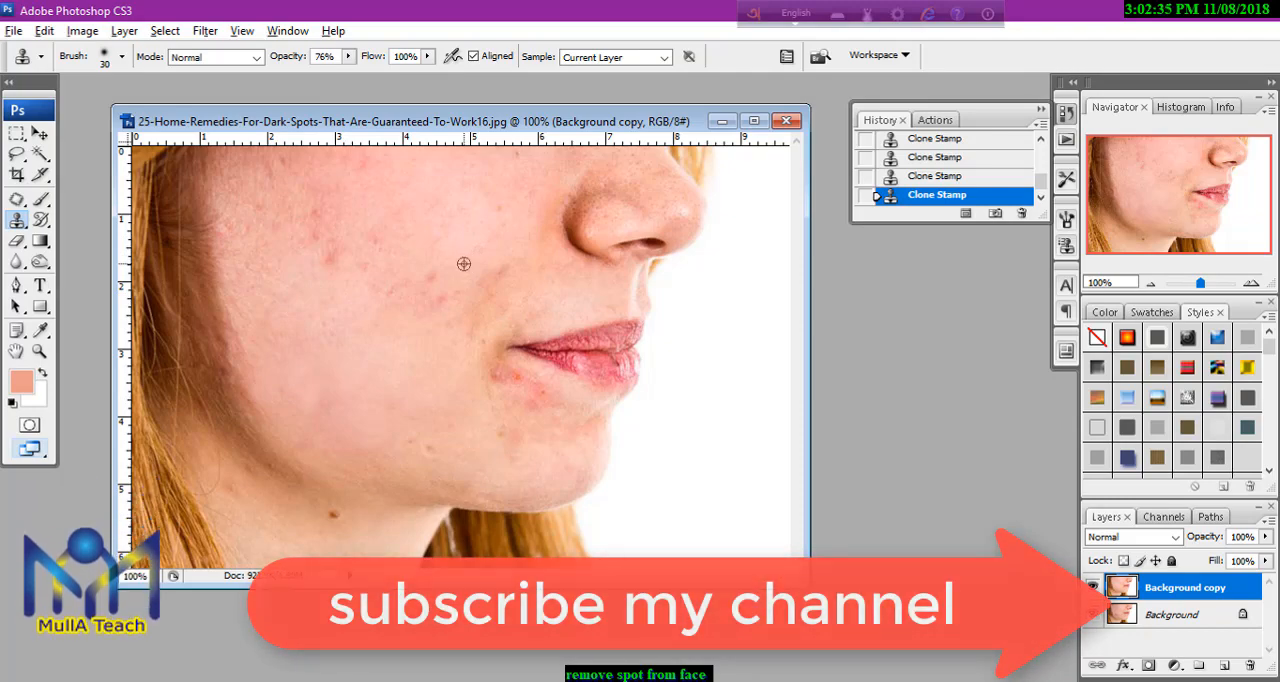
Clone clean skin over the red blotches on the middle and upper cheek, using brush size 45 for the upper area.
{"action": "left_click_drag", "start_coordinate": [445, 293], "coordinate": [439, 299]}
{"action": "left_click", "coordinate": [428, 277]}
{"action": "left_click", "coordinate": [447, 291], "text": "alt"}
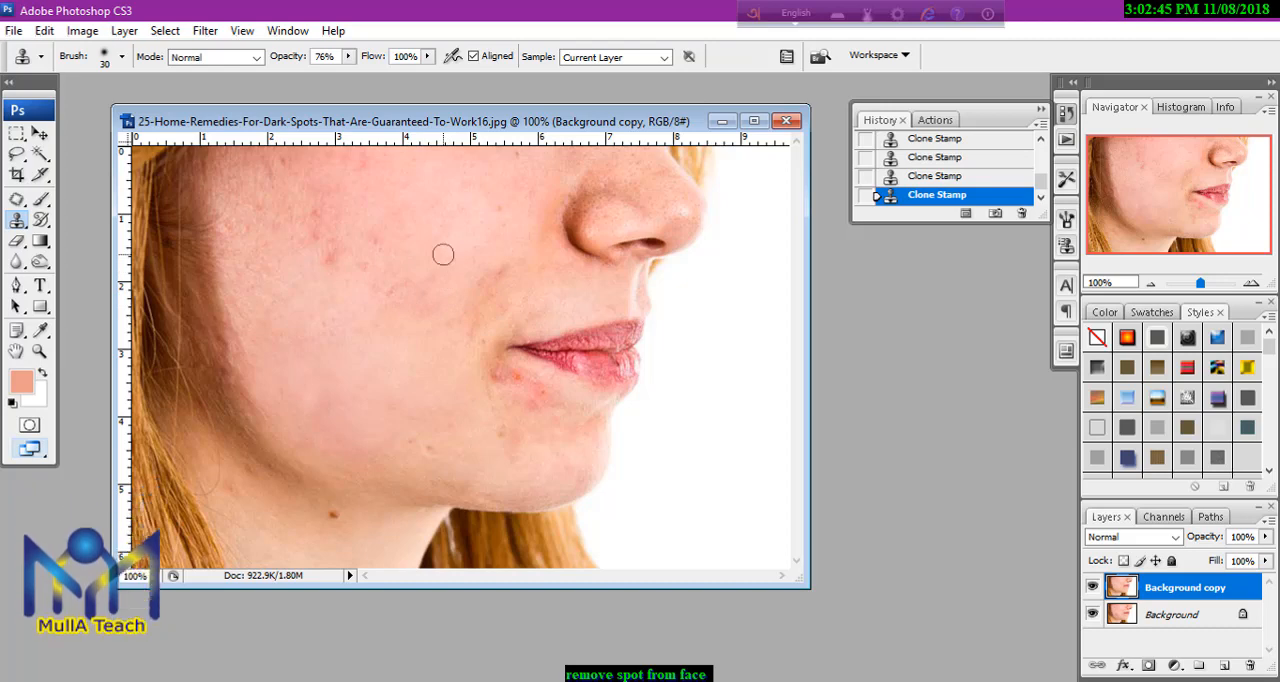
{"action": "mouse_move", "coordinate": [429, 281]}
{"action": "left_mouse_down"}
{"action": "mouse_move", "coordinate": [384, 296]}
{"action": "mouse_move", "coordinate": [412, 273]}
{"action": "left_mouse_up"}
{"action": "mouse_move", "coordinate": [429, 248]}
{"action": "left_mouse_down"}
{"action": "mouse_move", "coordinate": [365, 273]}
{"action": "mouse_move", "coordinate": [419, 210]}
{"action": "mouse_move", "coordinate": [319, 257]}
{"action": "left_mouse_up"}
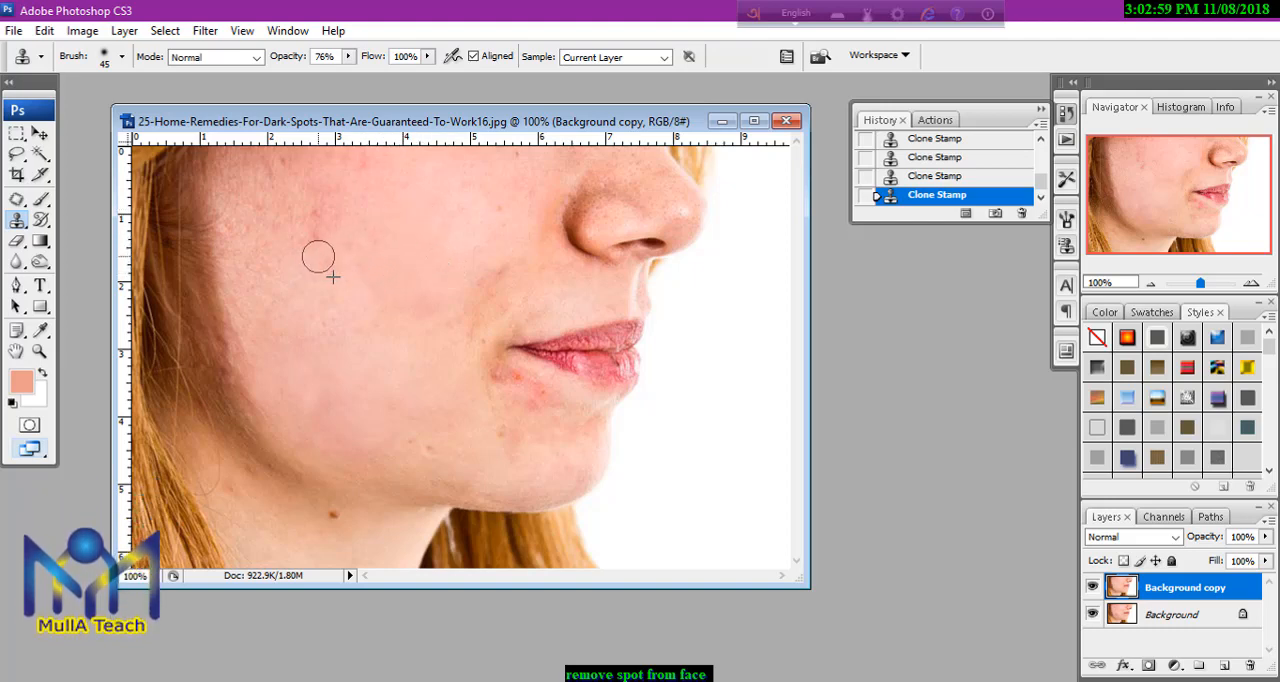
{"action": "mouse_move", "coordinate": [388, 222]}
{"action": "left_mouse_down"}
{"action": "mouse_move", "coordinate": [301, 241]}
{"action": "mouse_move", "coordinate": [379, 199]}
{"action": "mouse_move", "coordinate": [289, 246]}
{"action": "mouse_move", "coordinate": [367, 202]}
{"action": "mouse_move", "coordinate": [336, 180]}
{"action": "mouse_move", "coordinate": [295, 197]}
{"action": "mouse_move", "coordinate": [337, 231]}
{"action": "left_mouse_up"}
{"action": "left_click", "coordinate": [318, 237]}
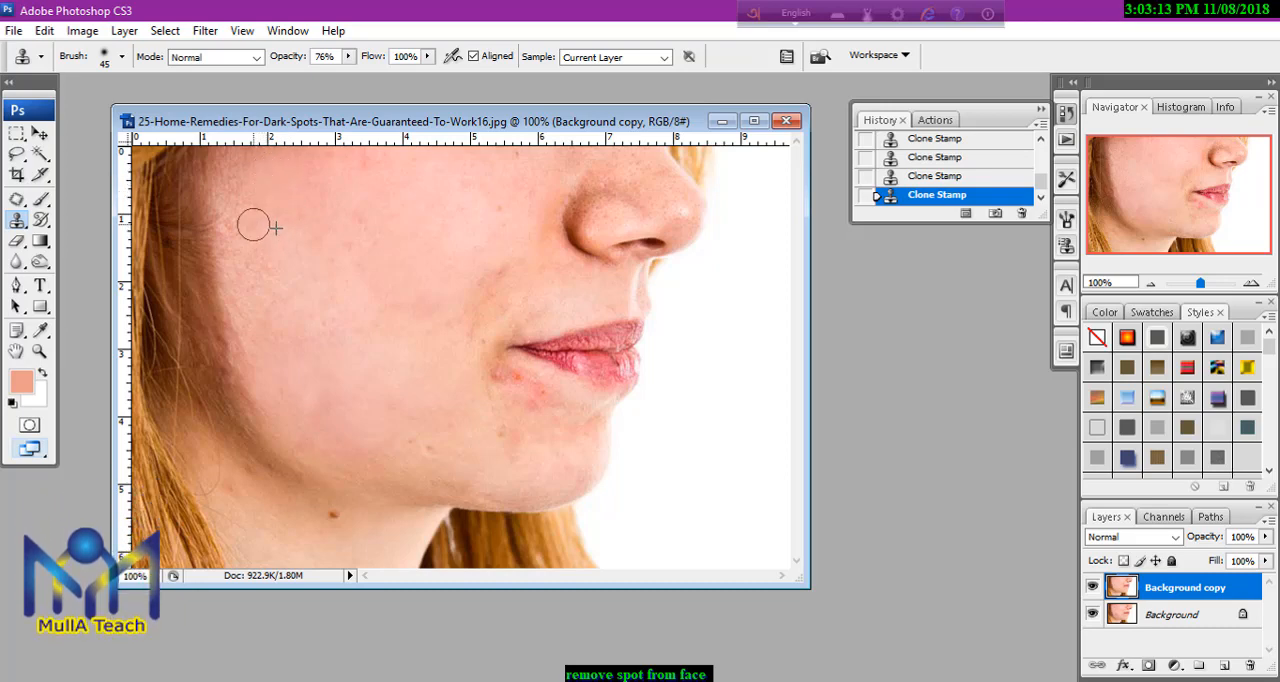
Undo the clone stroke along the hairline and instead clone clean skin over the outer and middle cheek.
{"action": "left_click_drag", "start_coordinate": [244, 217], "coordinate": [222, 382]}
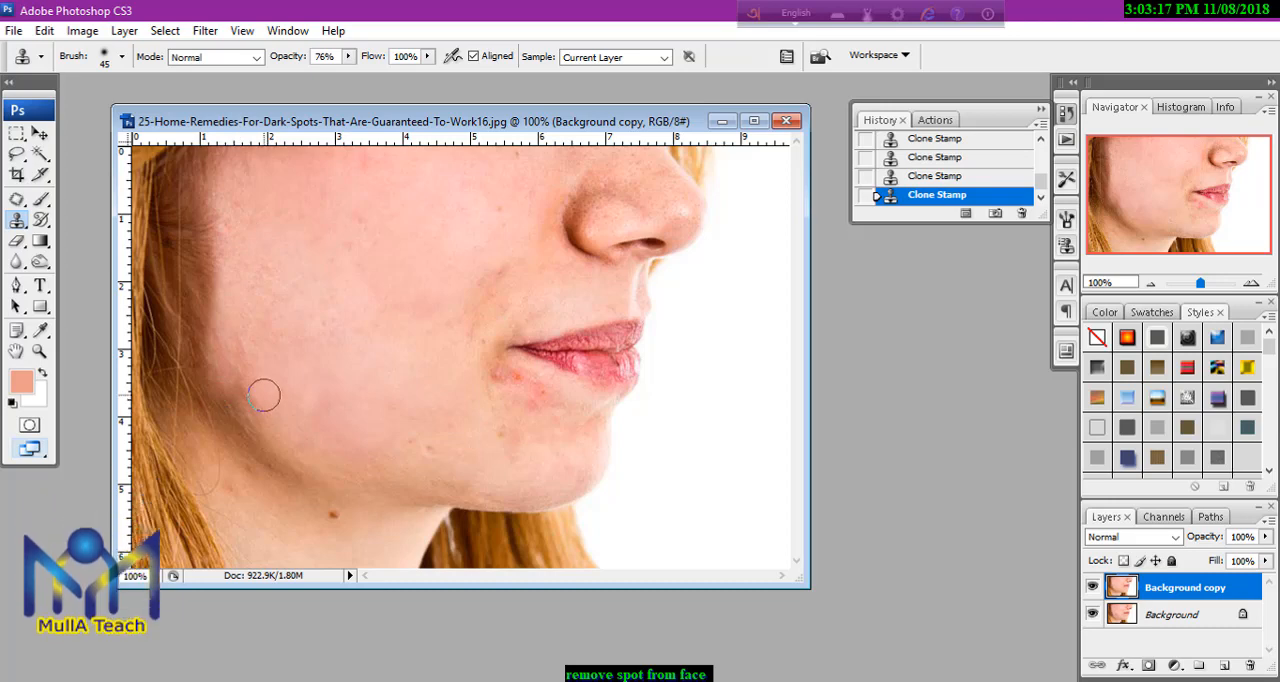
{"action": "key", "text": "ctrl+z"}
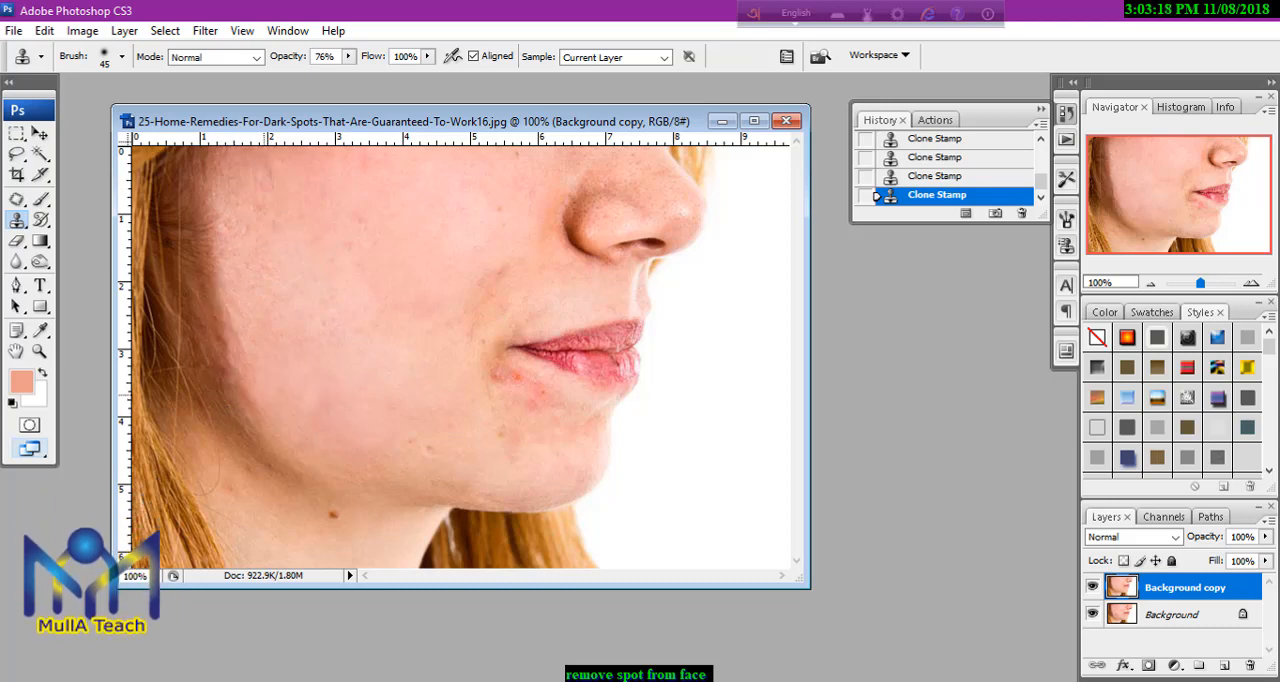
{"action": "left_click", "coordinate": [301, 204], "text": "alt"}
{"action": "left_click_drag", "start_coordinate": [272, 165], "coordinate": [263, 285]}
{"action": "mouse_move", "coordinate": [261, 236]}
{"action": "left_mouse_down"}
{"action": "mouse_move", "coordinate": [254, 166]}
{"action": "mouse_move", "coordinate": [232, 165]}
{"action": "mouse_move", "coordinate": [238, 233]}
{"action": "mouse_move", "coordinate": [275, 318]}
{"action": "left_mouse_up"}
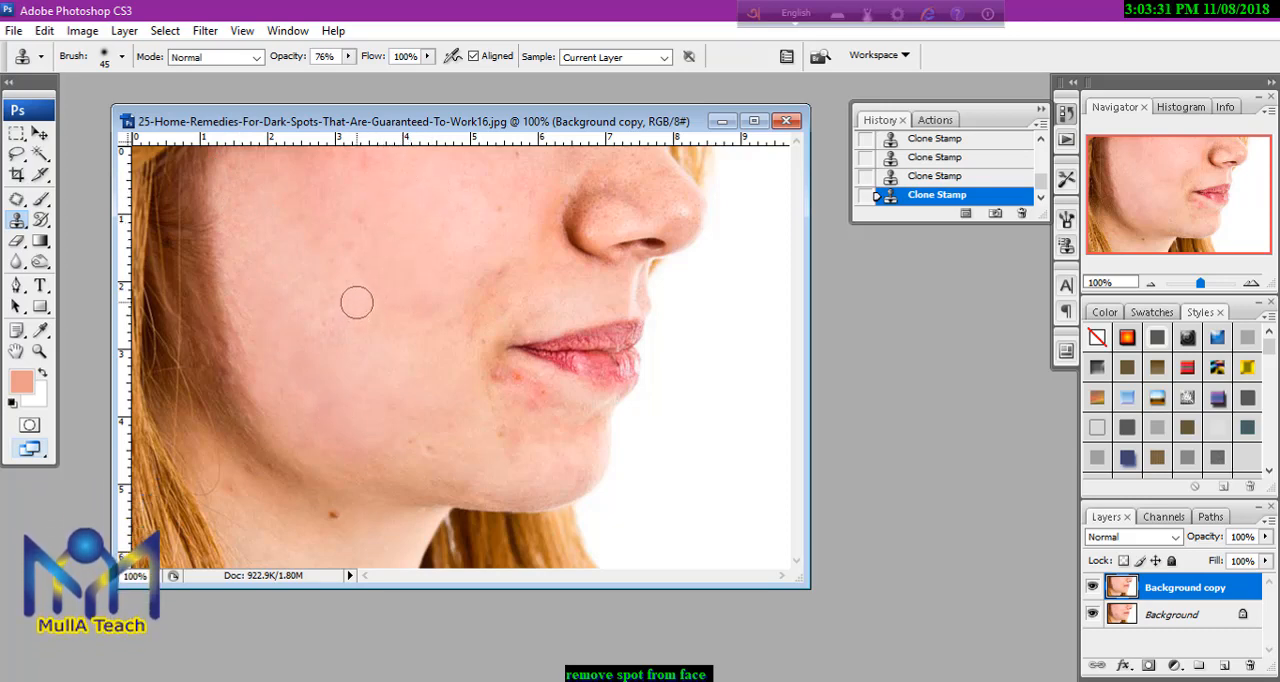
{"action": "mouse_move", "coordinate": [381, 297]}
{"action": "left_mouse_down"}
{"action": "mouse_move", "coordinate": [351, 214]}
{"action": "mouse_move", "coordinate": [389, 248]}
{"action": "mouse_move", "coordinate": [363, 302]}
{"action": "mouse_move", "coordinate": [331, 300]}
{"action": "mouse_move", "coordinate": [331, 264]}
{"action": "left_mouse_up"}
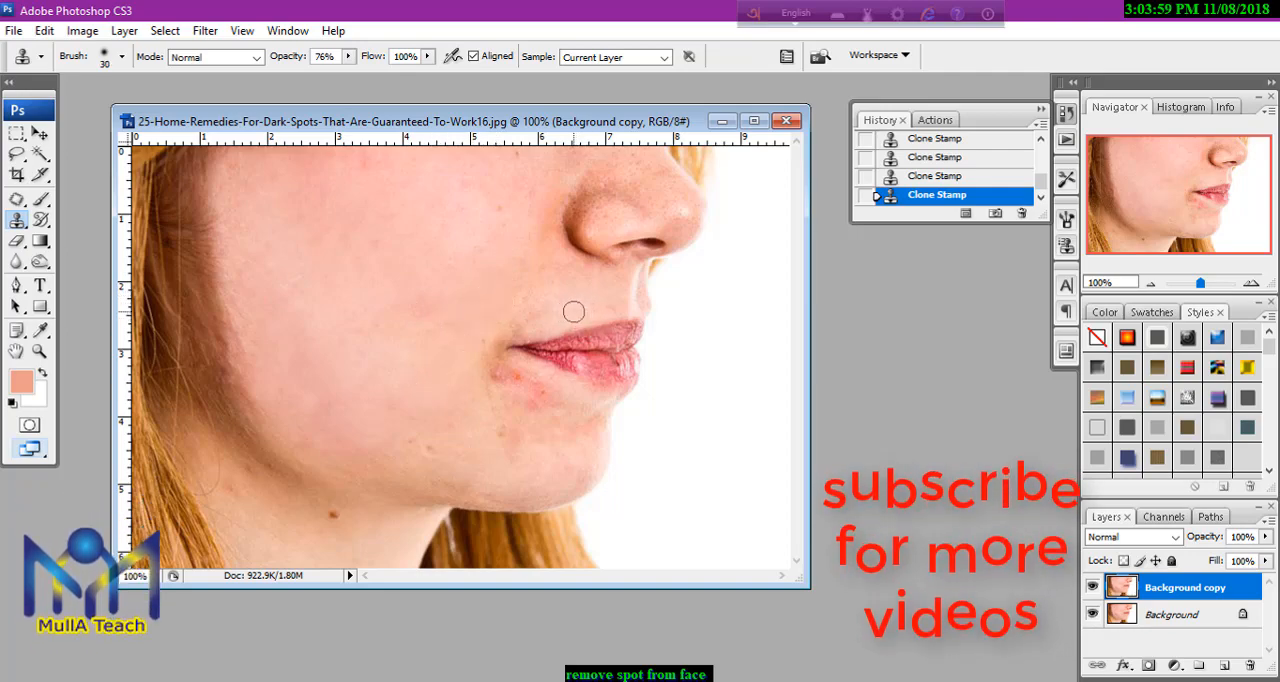
Lower the Clone Stamp's opacity to 59% and clone smooth skin over the redness around the mouth corner and below the lips.
{"action": "left_click", "coordinate": [349, 58]}
{"action": "left_click_drag", "start_coordinate": [351, 77], "coordinate": [333, 80]}
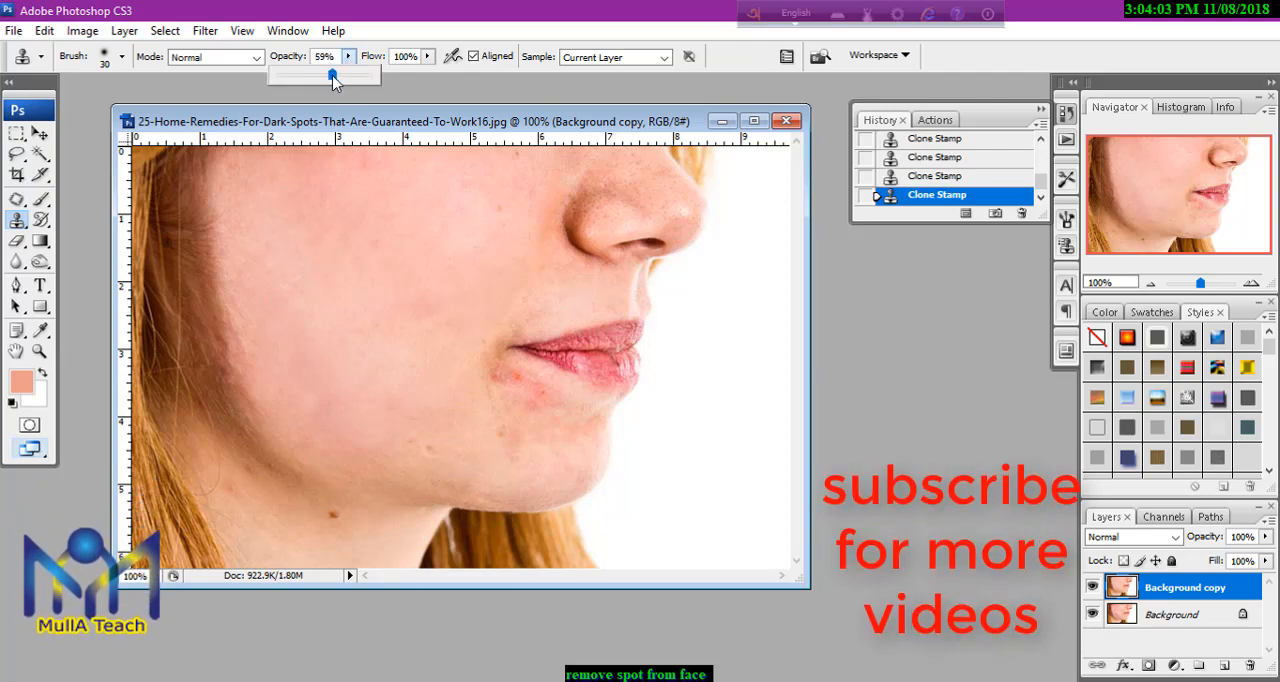
{"action": "left_click", "coordinate": [560, 317]}
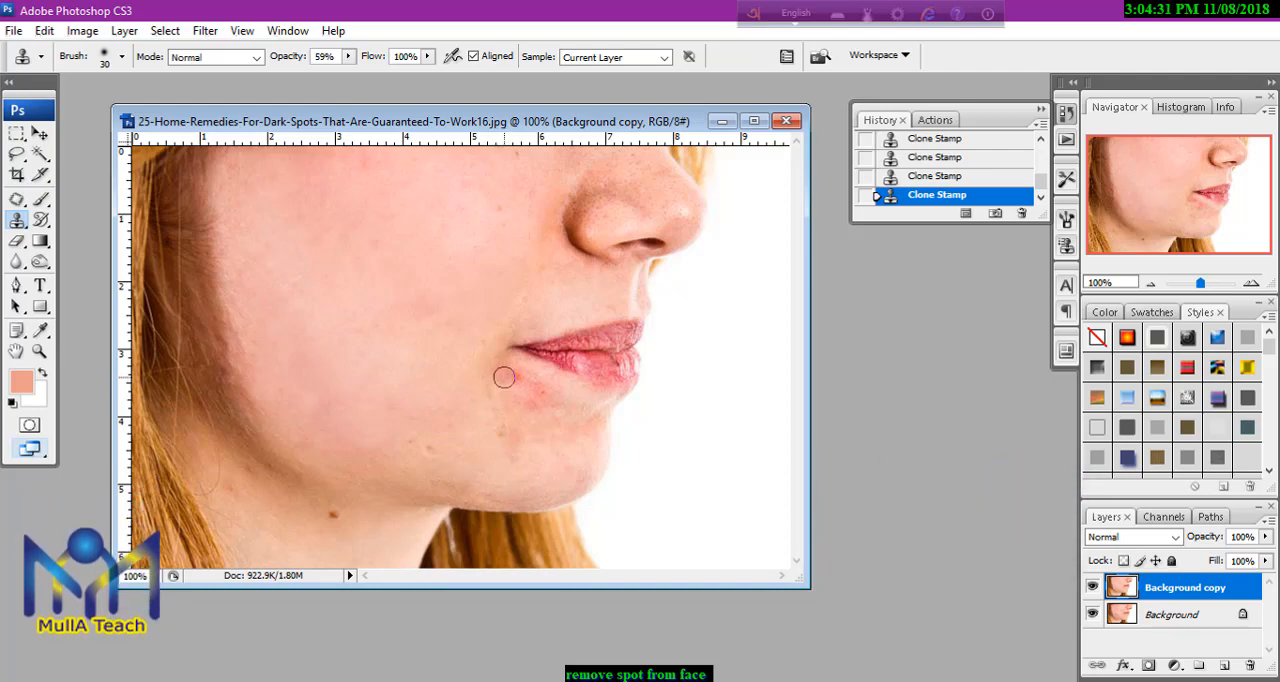
{"action": "left_click_drag", "start_coordinate": [502, 373], "coordinate": [524, 385]}
{"action": "left_click_drag", "start_coordinate": [506, 415], "coordinate": [489, 385]}
{"action": "mouse_move", "coordinate": [538, 394]}
{"action": "left_mouse_down"}
{"action": "mouse_move", "coordinate": [523, 384]}
{"action": "mouse_move", "coordinate": [535, 399]}
{"action": "left_mouse_up"}
Clone clean skin over the remaining spots on the chin and along the lower jaw.
{"action": "mouse_move", "coordinate": [451, 459]}
{"action": "left_mouse_down"}
{"action": "mouse_move", "coordinate": [403, 461]}
{"action": "mouse_move", "coordinate": [474, 491]}
{"action": "mouse_move", "coordinate": [523, 491]}
{"action": "left_mouse_up"}
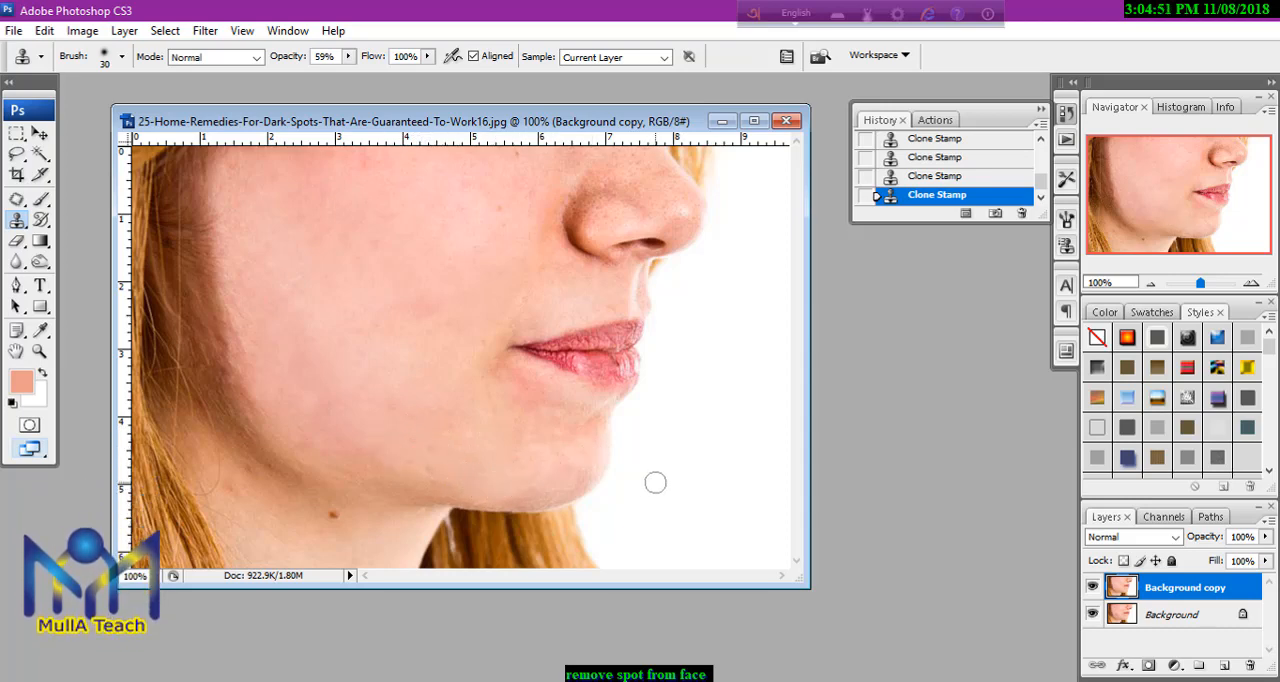
{"action": "left_click", "coordinate": [524, 479], "text": "alt"}
{"action": "mouse_move", "coordinate": [540, 497]}
{"action": "left_mouse_down"}
{"action": "mouse_move", "coordinate": [468, 498]}
{"action": "mouse_move", "coordinate": [345, 442]}
{"action": "left_mouse_up"}
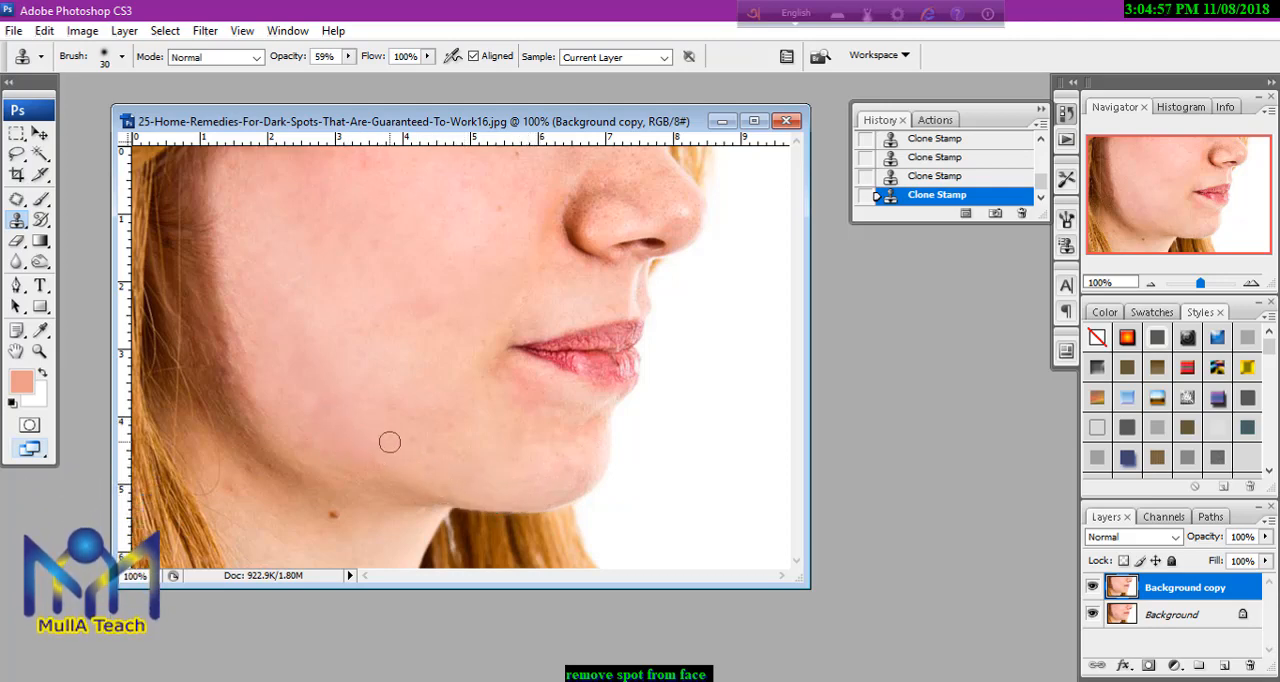
Enlarge the clone brush to size 50 and clone clean neck skin along the shadow beneath the jawline.
{"action": "key", "text": "bracketright"}
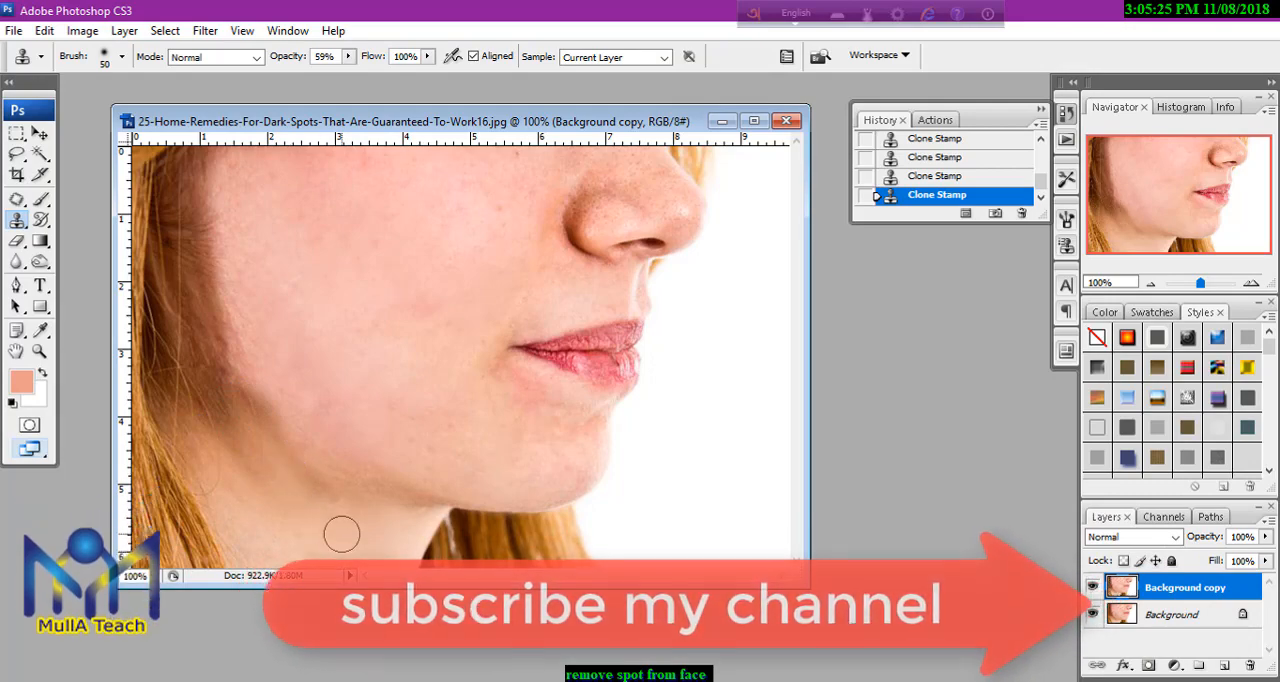
{"action": "left_click", "coordinate": [250, 502], "text": "alt"}
{"action": "mouse_move", "coordinate": [287, 495]}
{"action": "left_mouse_down"}
{"action": "mouse_move", "coordinate": [236, 456]}
{"action": "mouse_move", "coordinate": [275, 497]}
{"action": "mouse_move", "coordinate": [317, 482]}
{"action": "mouse_move", "coordinate": [252, 424]}
{"action": "left_mouse_up"}
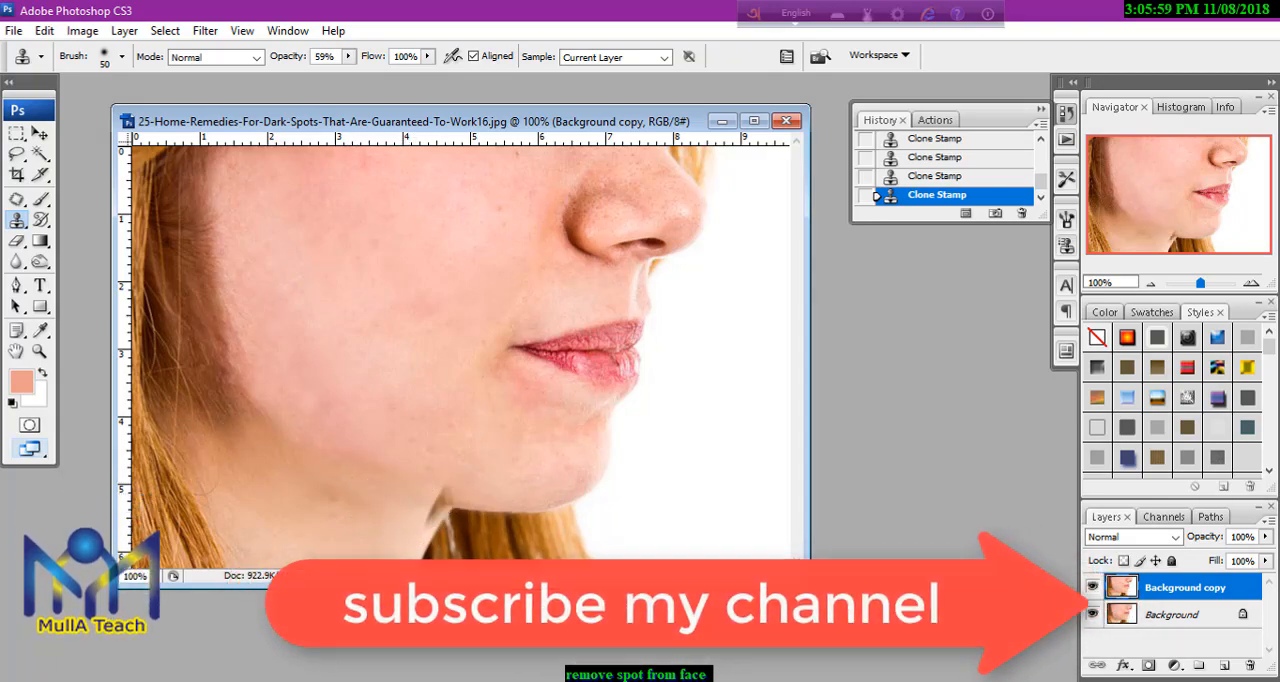
Lower the Clone Stamp's opacity to 35% and blend the edge between jaw and neck with skin sampled from the neck.
{"action": "left_click", "coordinate": [348, 57]}
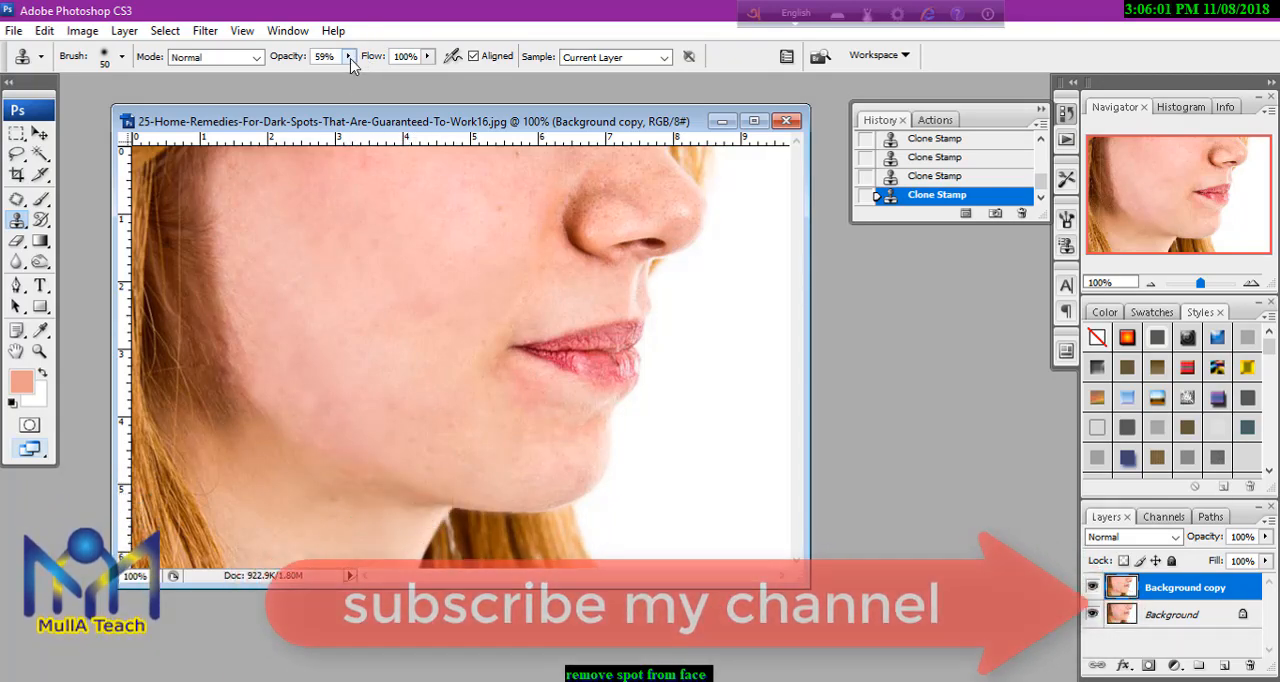
{"action": "left_click_drag", "start_coordinate": [343, 80], "coordinate": [326, 82]}
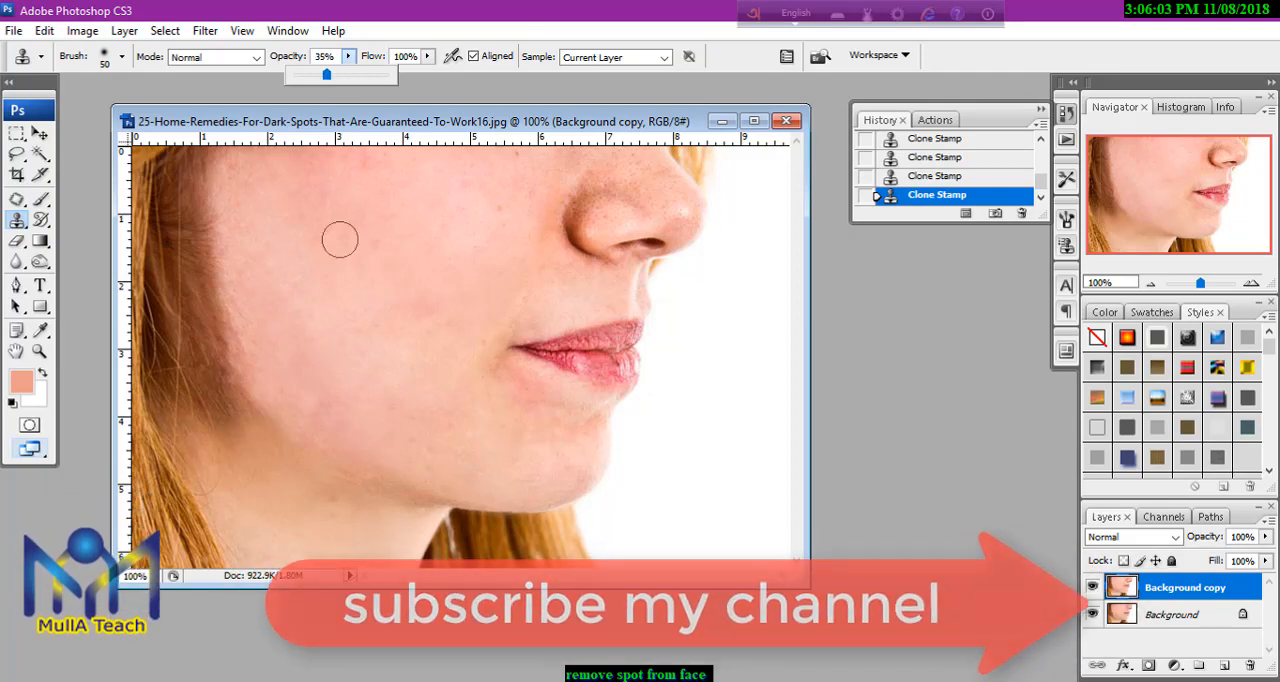
{"action": "left_click", "coordinate": [334, 518], "text": "alt"}
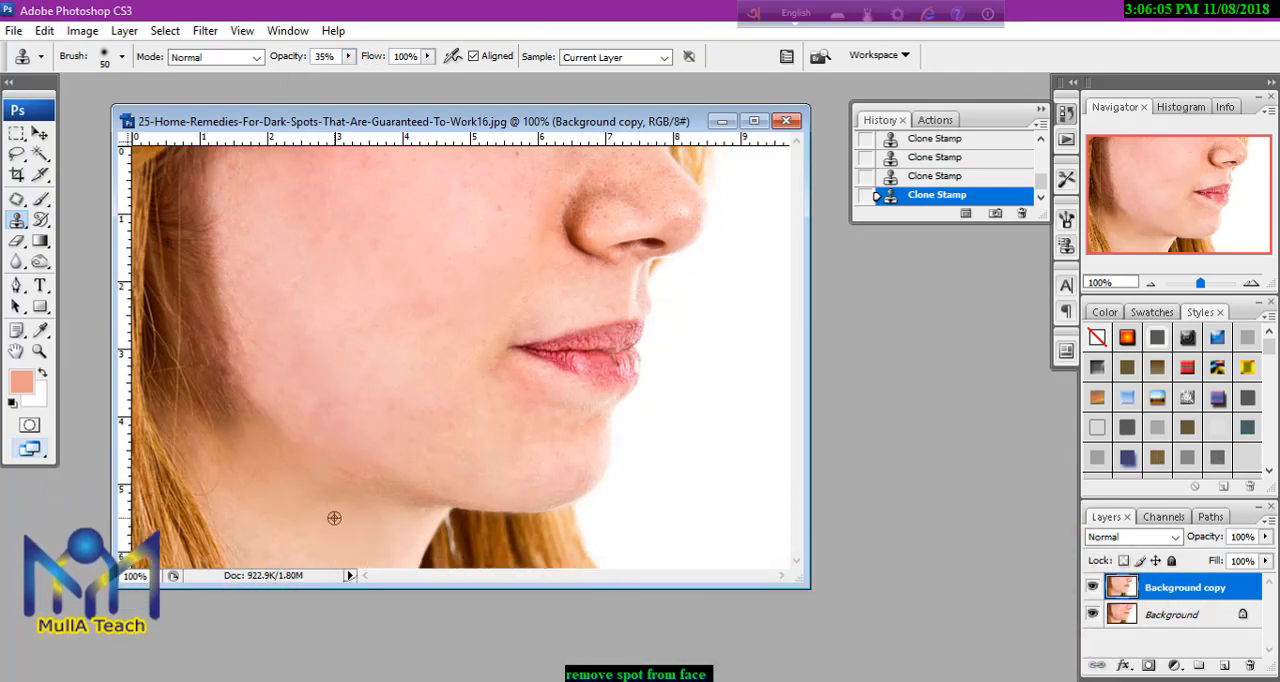
{"action": "left_click_drag", "start_coordinate": [351, 477], "coordinate": [420, 503]}
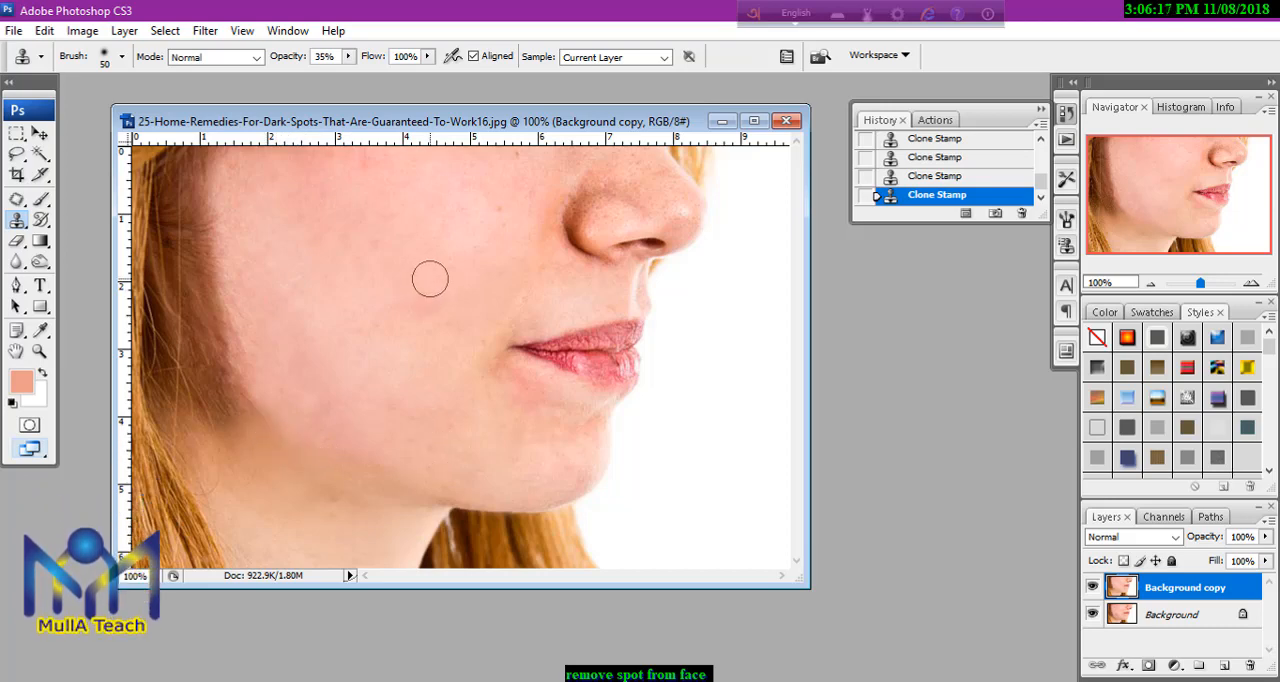
{"action": "left_click", "coordinate": [353, 680]}
{"action": "left_click", "coordinate": [547, 540]}
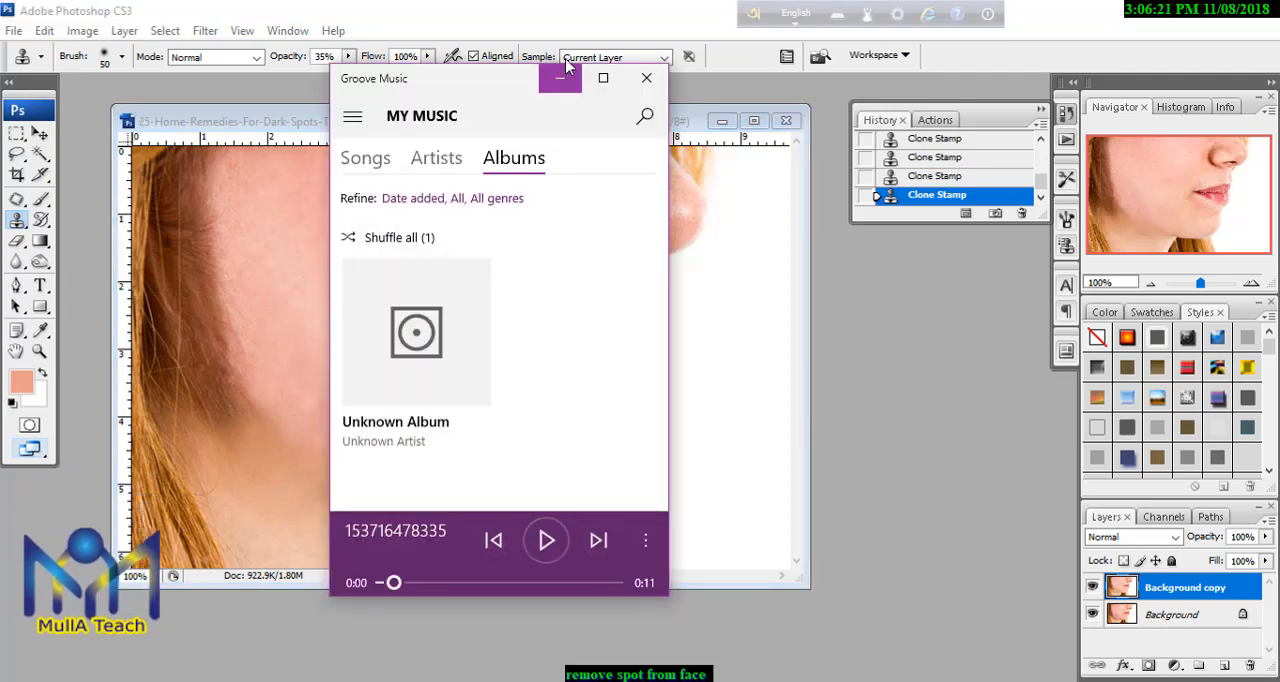
{"action": "left_click", "coordinate": [560, 80]}
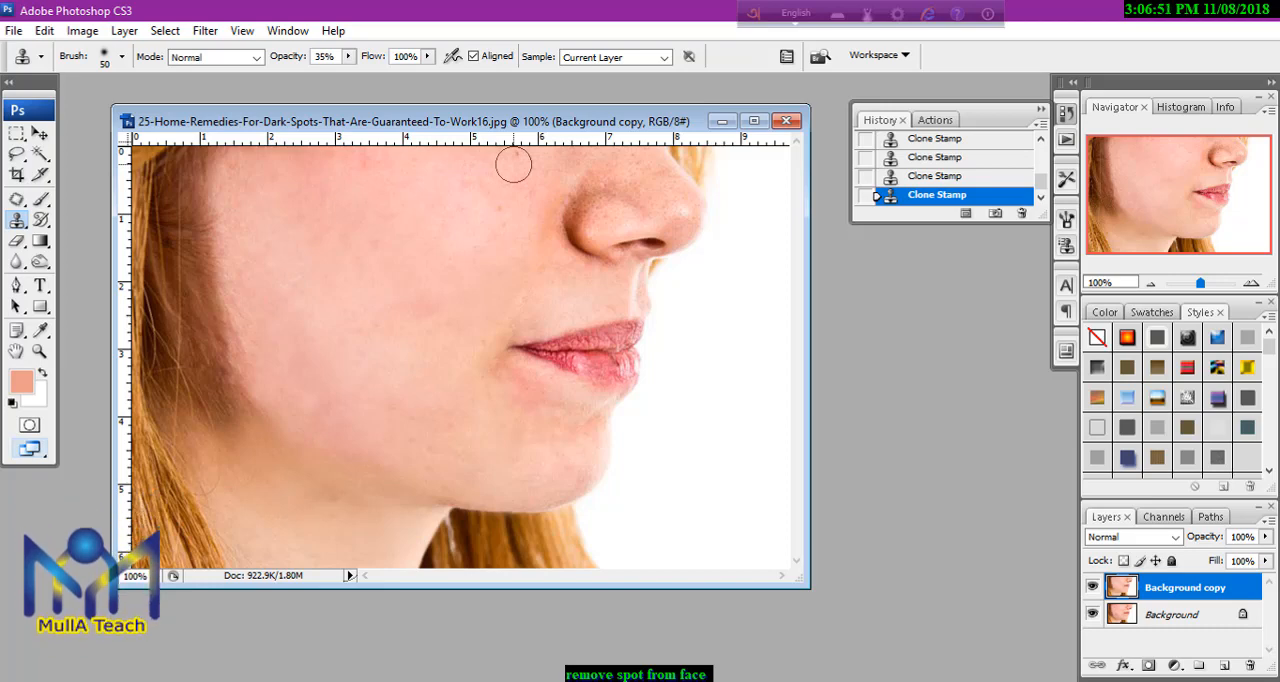
Raise the Clone Stamp's opacity to 71% and clone clean cheek skin over the spots beside the nose and around the nostril.
{"action": "left_click", "coordinate": [348, 57]}
{"action": "left_click_drag", "start_coordinate": [378, 75], "coordinate": [383, 75]}
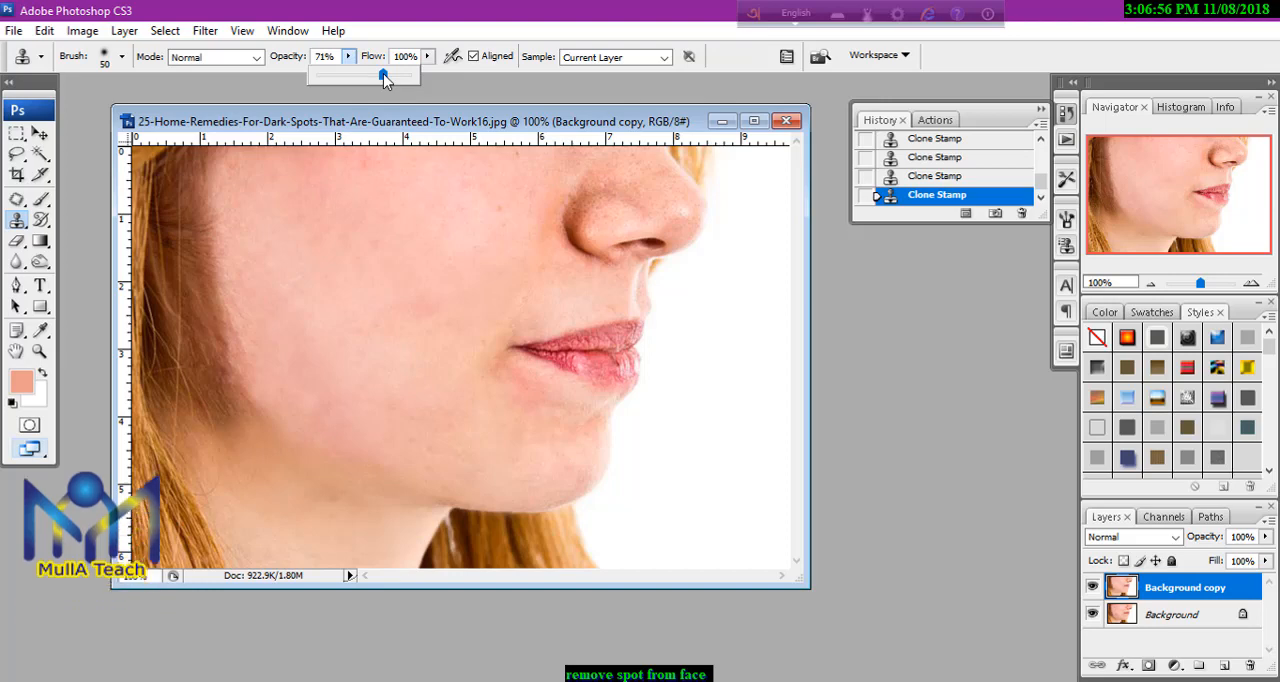
{"action": "left_click", "coordinate": [519, 162]}
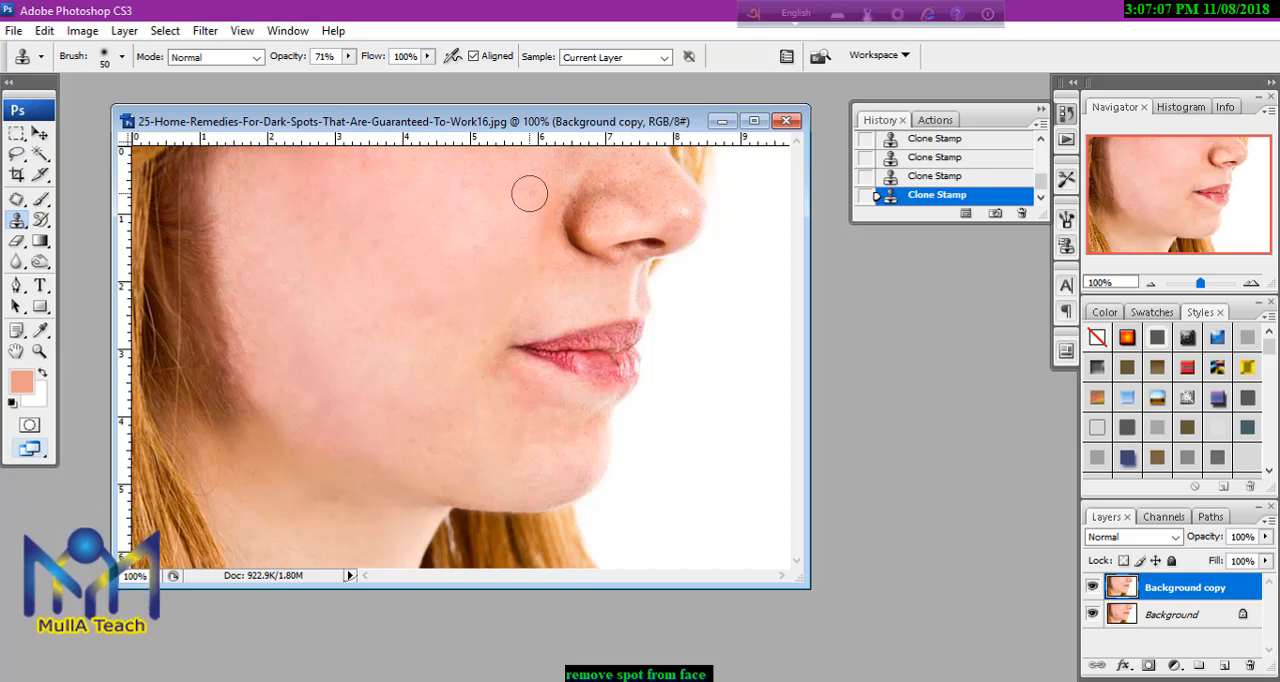
{"action": "left_click", "coordinate": [500, 190], "text": "alt"}
{"action": "left_click", "coordinate": [543, 190]}
{"action": "mouse_move", "coordinate": [543, 190]}
{"action": "left_mouse_down"}
{"action": "mouse_move", "coordinate": [565, 158]}
{"action": "mouse_move", "coordinate": [600, 160]}
{"action": "mouse_move", "coordinate": [544, 217]}
{"action": "mouse_move", "coordinate": [569, 282]}
{"action": "mouse_move", "coordinate": [610, 278]}
{"action": "left_mouse_up"}
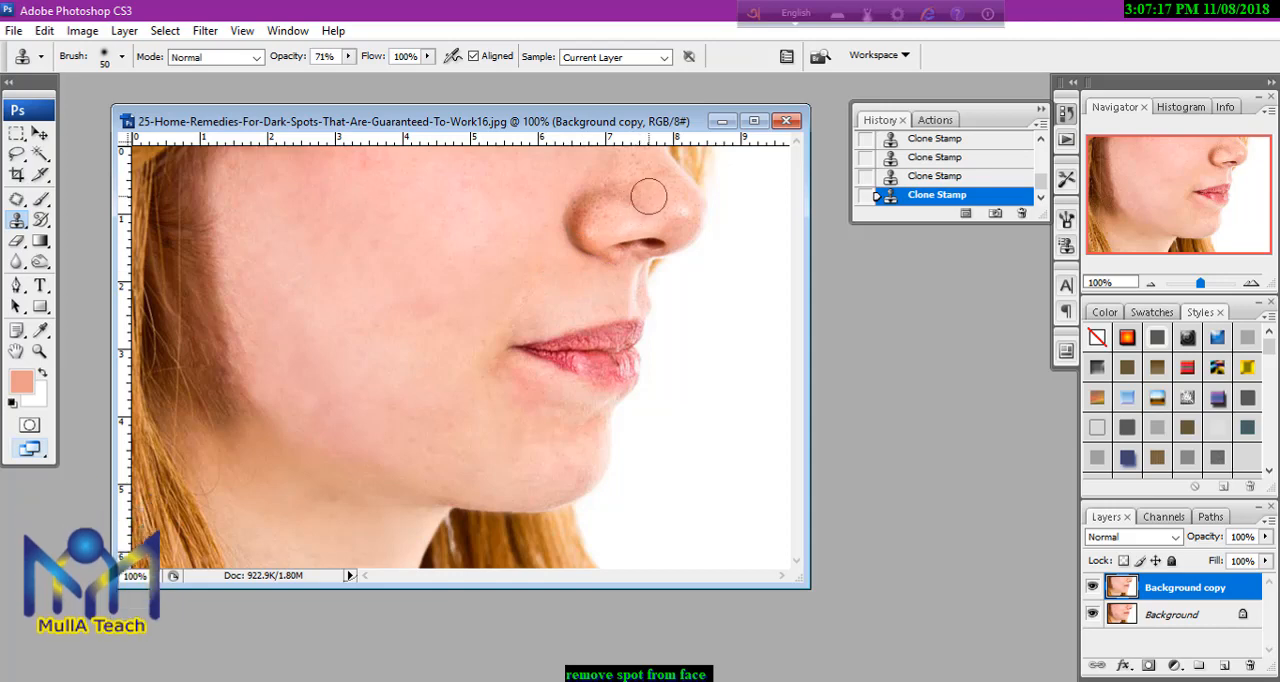
Reduce the clone brush to size 35 and clone smooth skin over the freckles on the nose.
{"action": "key", "text": "bracketleft"}
{"action": "key", "text": "bracketleft"}
{"action": "key", "text": "bracketleft"}
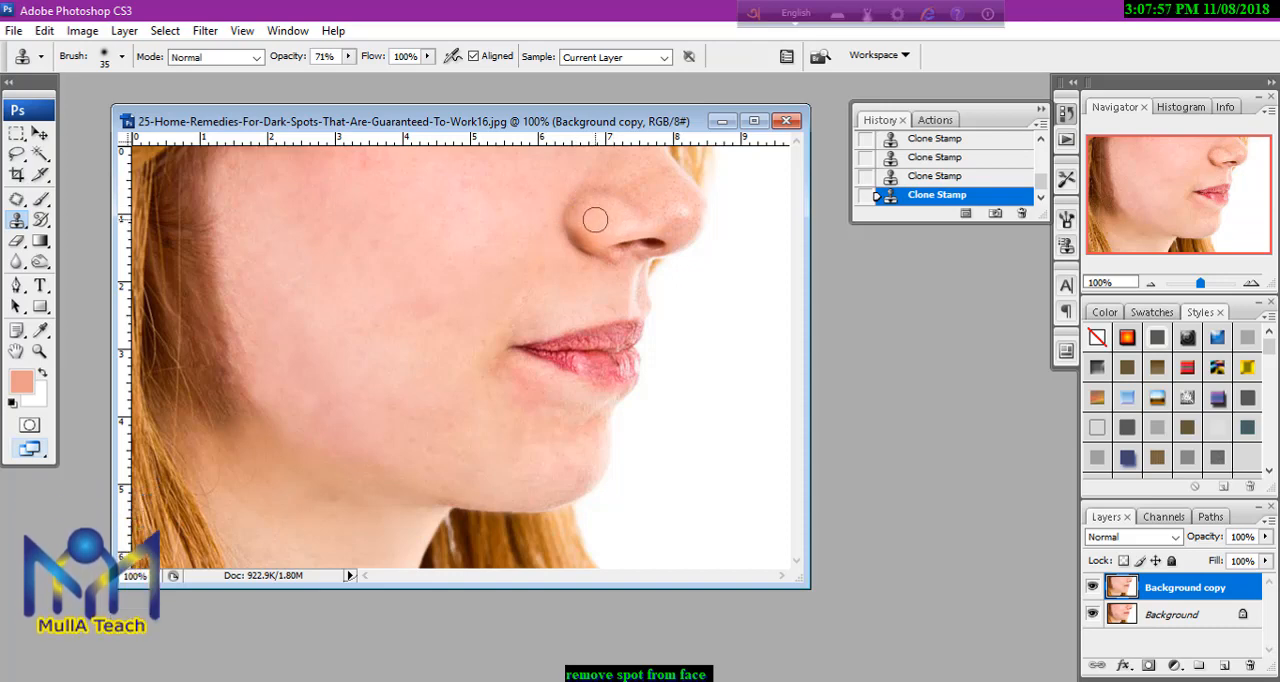
Lower the Clone Stamp's opacity to 58% and blend the nose tip and side with brush sizes 25 and 35.
{"action": "left_click", "coordinate": [348, 56]}
{"action": "left_click_drag", "start_coordinate": [353, 75], "coordinate": [337, 75]}
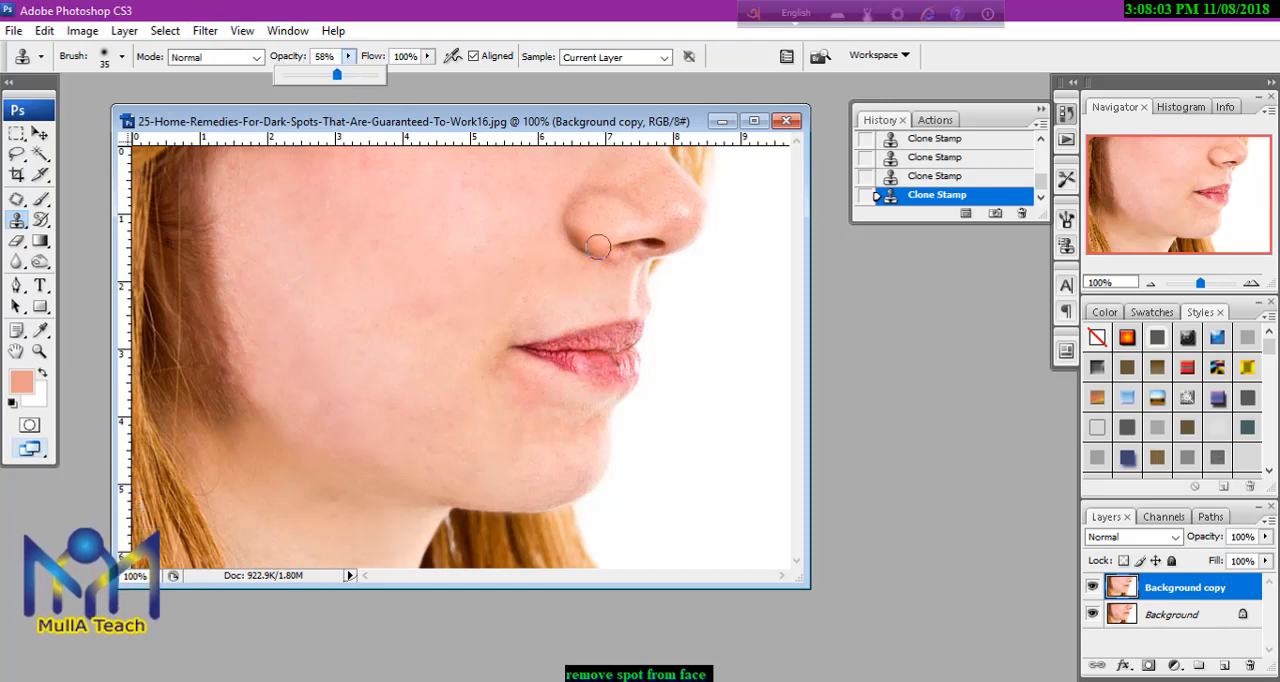
{"action": "key", "text": "bracketleft"}
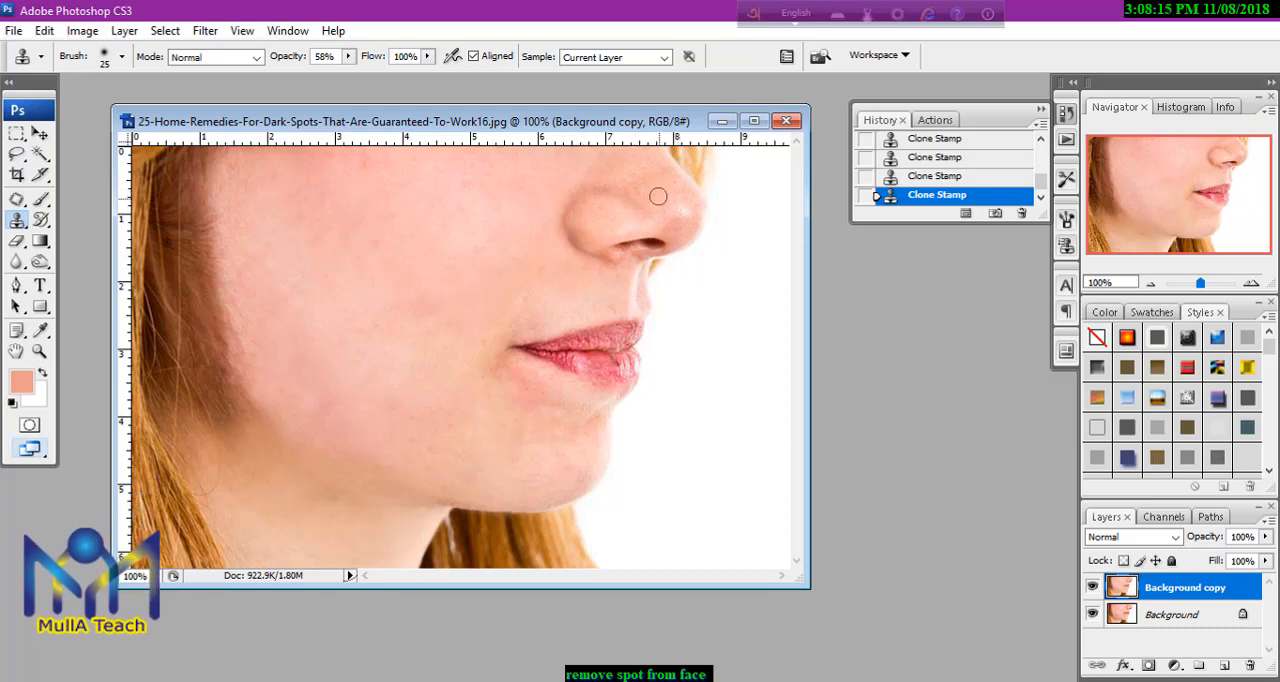
{"action": "left_click_drag", "start_coordinate": [672, 223], "coordinate": [669, 224]}
{"action": "key", "text": "bracketright"}
{"action": "mouse_move", "coordinate": [660, 200]}
{"action": "left_mouse_down"}
{"action": "mouse_move", "coordinate": [692, 197]}
{"action": "mouse_move", "coordinate": [667, 171]}
{"action": "mouse_move", "coordinate": [653, 187]}
{"action": "mouse_move", "coordinate": [614, 163]}
{"action": "left_mouse_up"}
{"action": "left_click", "coordinate": [658, 193], "text": "alt"}
{"action": "left_click", "coordinate": [645, 195], "text": "alt"}
{"action": "left_click_drag", "start_coordinate": [633, 206], "coordinate": [612, 197]}
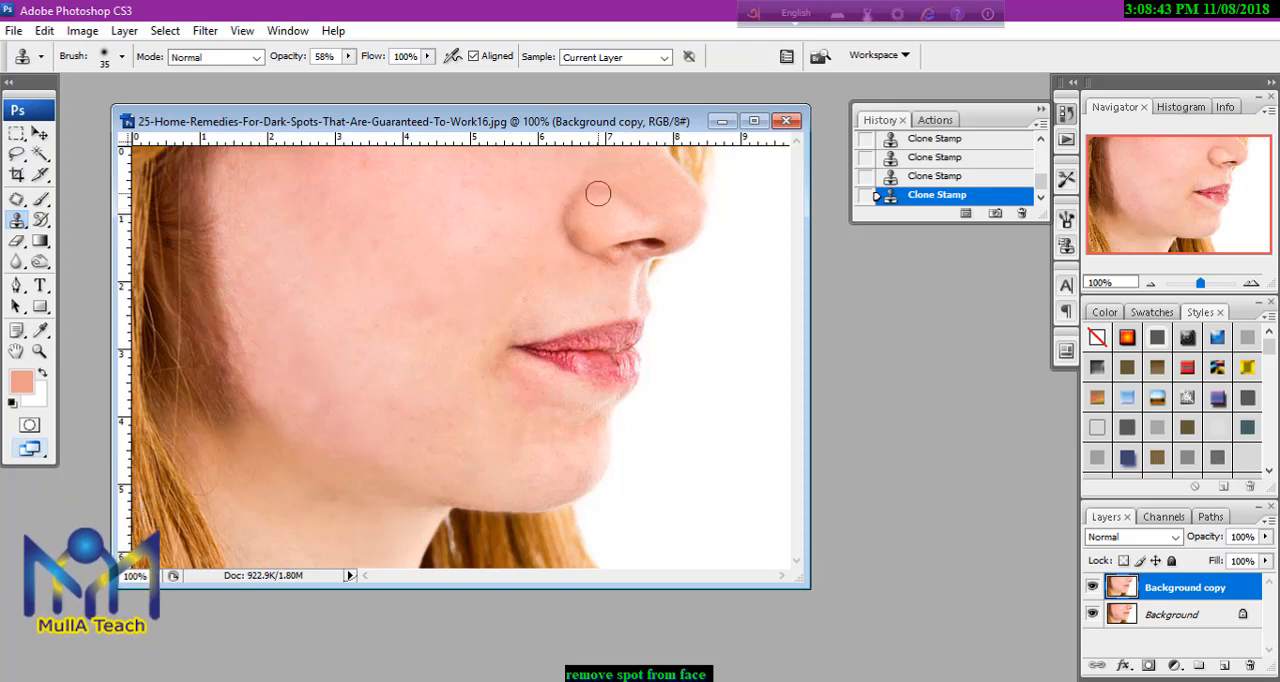
Switch to the Brush tool and set the foreground colour to the skin tone f8beb2 sampled from the cheek.
{"action": "left_click", "coordinate": [44, 201]}
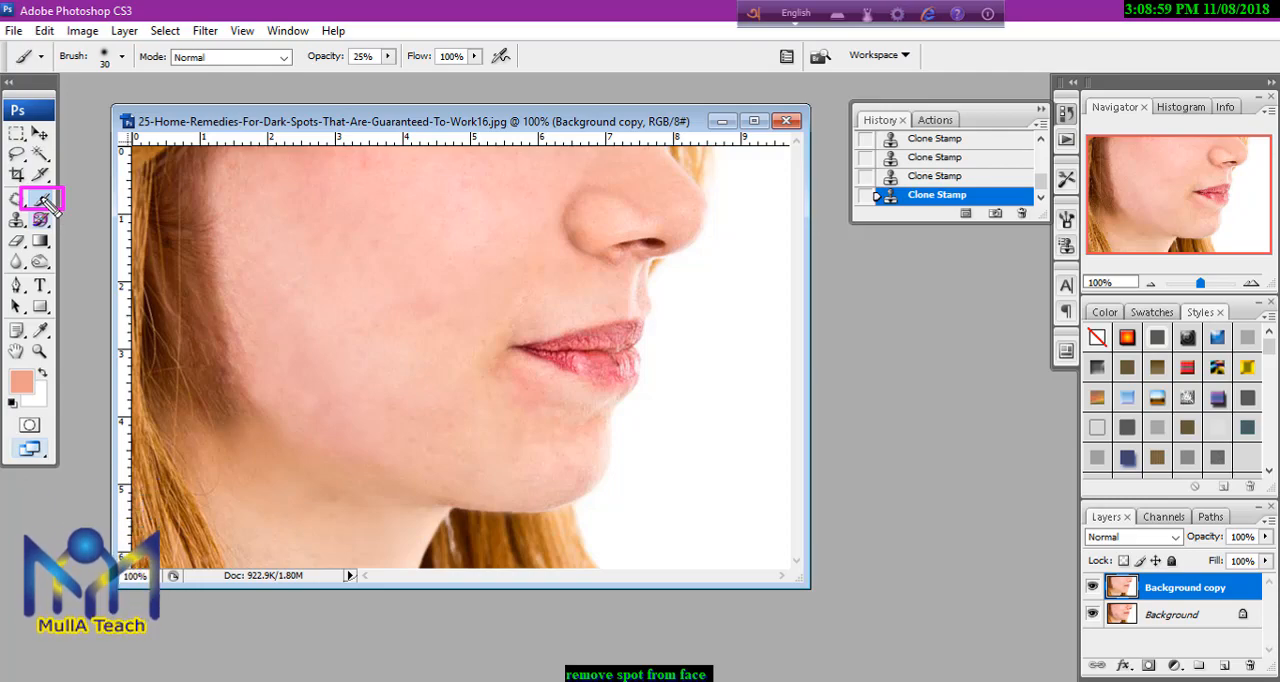
{"action": "left_click", "coordinate": [22, 383]}
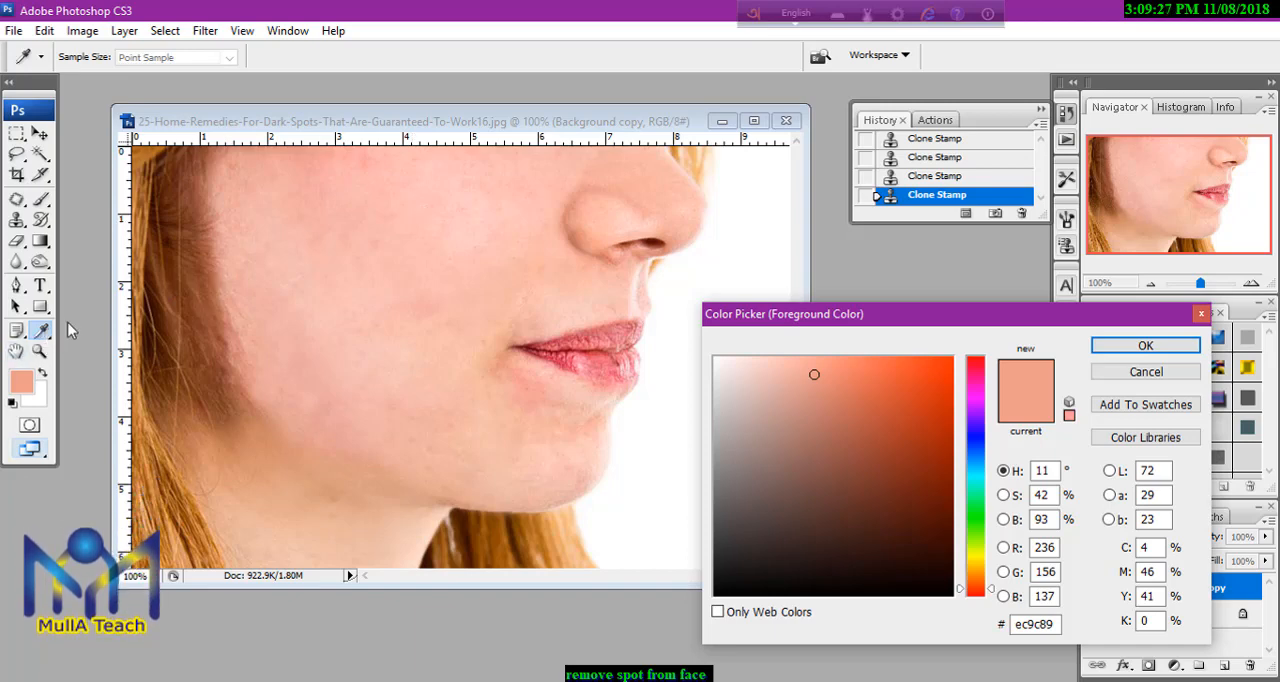
{"action": "left_click", "coordinate": [397, 238]}
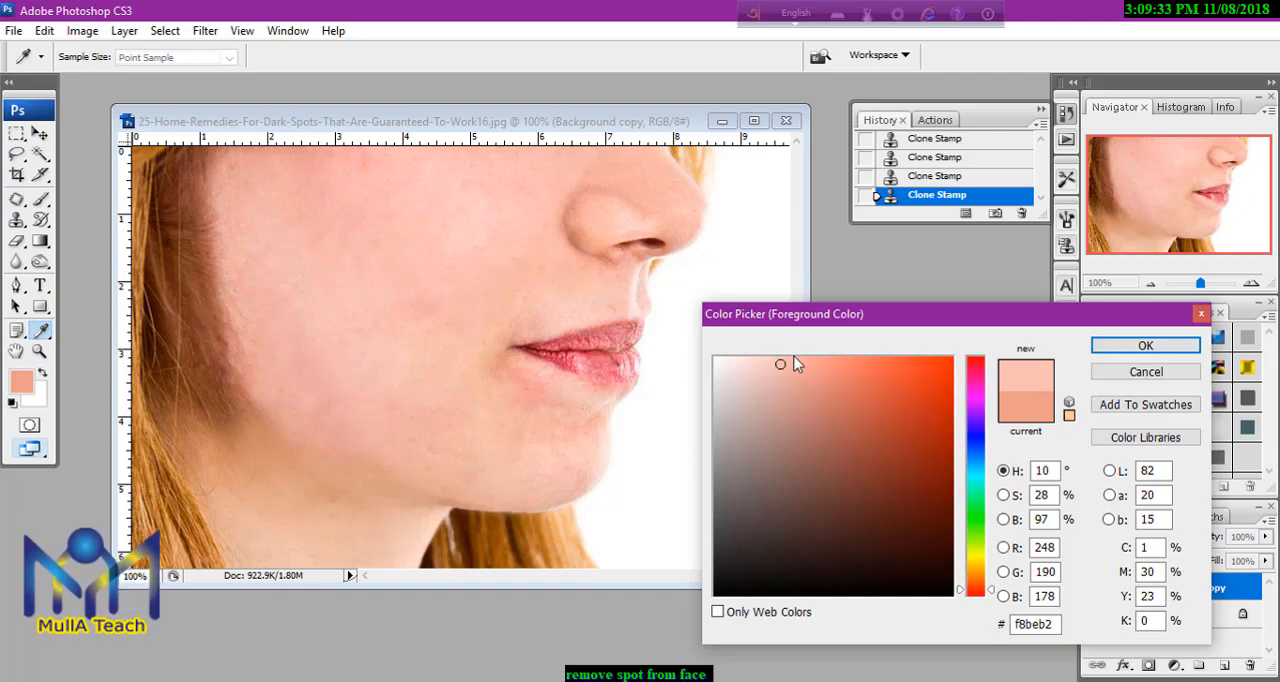
{"action": "left_click", "coordinate": [1145, 347]}
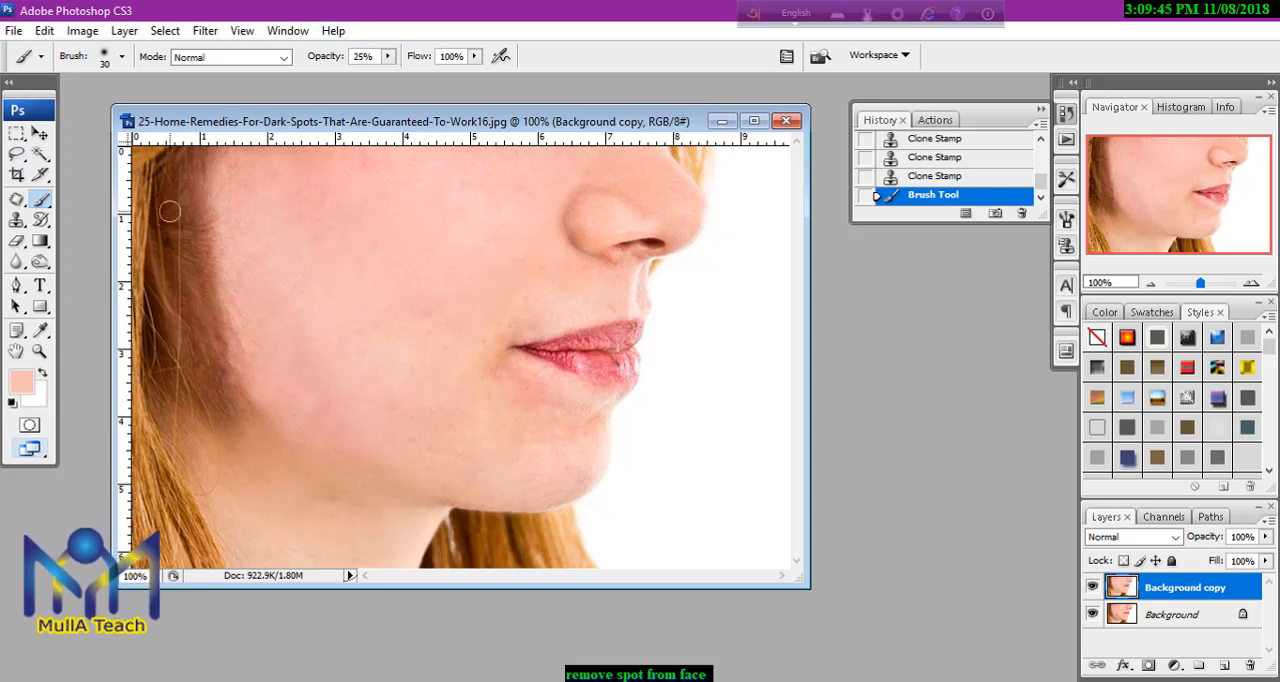
Paint the sampled skin tone over the cheek at 25% opacity, enlarging the brush to size 100 and reducing it to 50.
{"action": "mouse_move", "coordinate": [298, 44]}
{"action": "left_mouse_down"}
{"action": "mouse_move", "coordinate": [518, 88]}
{"action": "mouse_move", "coordinate": [542, 80]}
{"action": "left_mouse_up"}
{"action": "key", "text": "bracketright"}
{"action": "key", "text": "bracketright"}
{"action": "key", "text": "bracketright"}
{"action": "key", "text": "bracketright"}
{"action": "key", "text": "bracketright"}
{"action": "key", "text": "bracketright"}
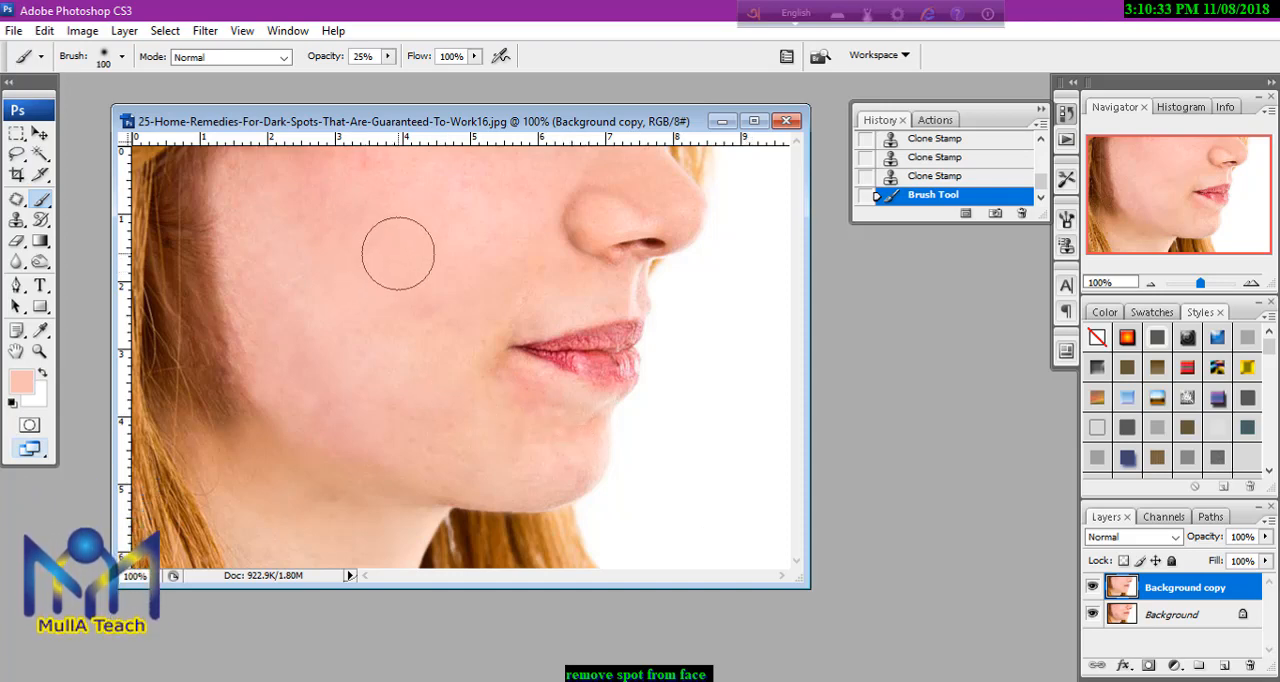
{"action": "key", "text": "bracketleft"}
{"action": "key", "text": "bracketleft"}
{"action": "key", "text": "bracketleft"}
{"action": "key", "text": "bracketleft"}
{"action": "key", "text": "bracketleft"}
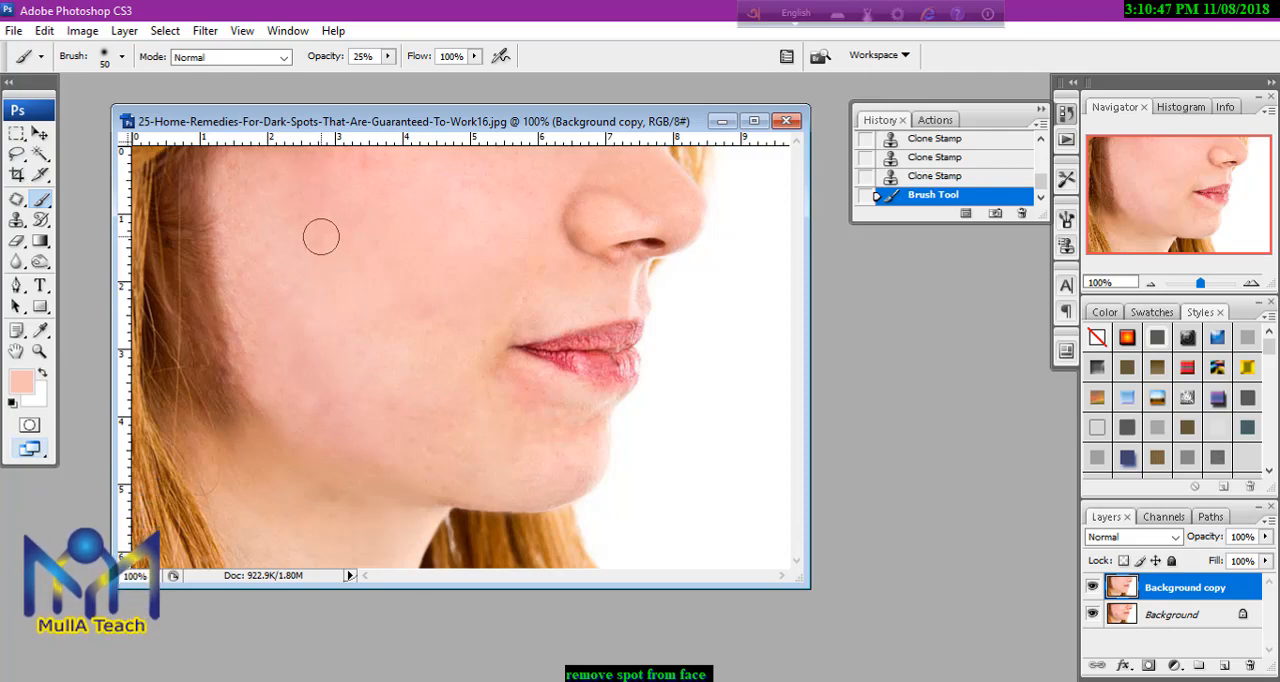
Switch to Groove Music, play the loaded track and minimize the player.
{"action": "left_click", "coordinate": [560, 680]}
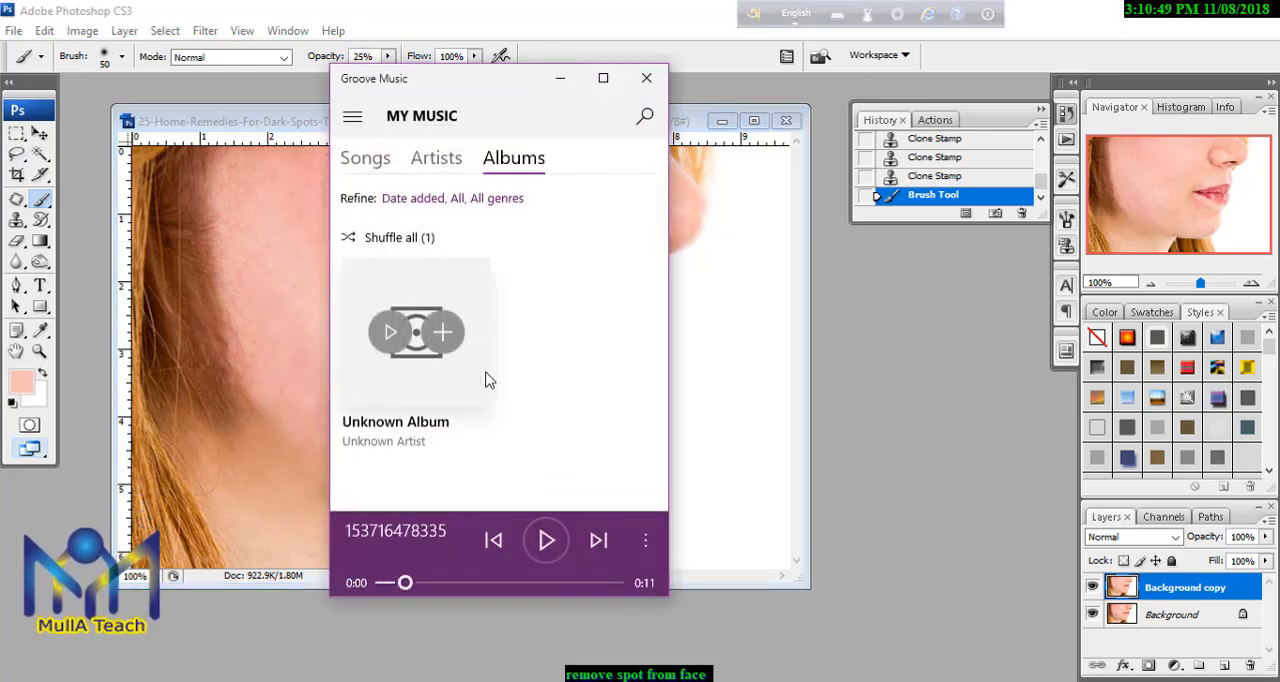
{"action": "left_click", "coordinate": [546, 540]}
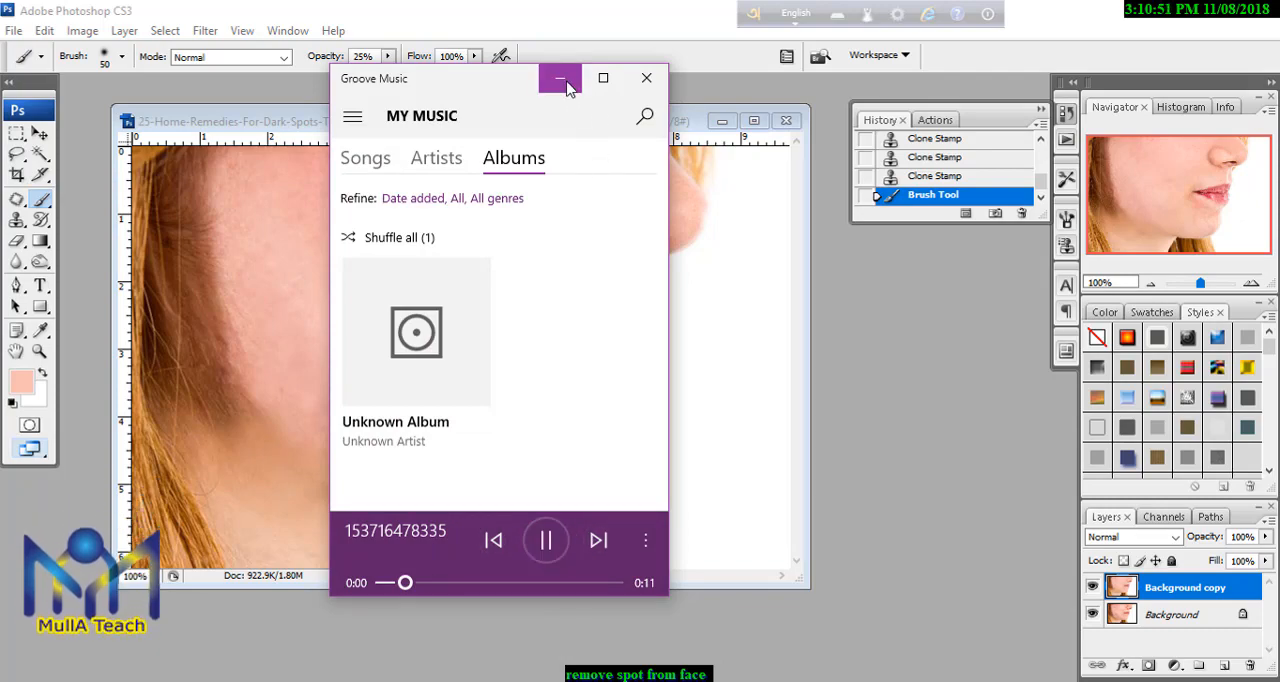
{"action": "left_click", "coordinate": [561, 79]}
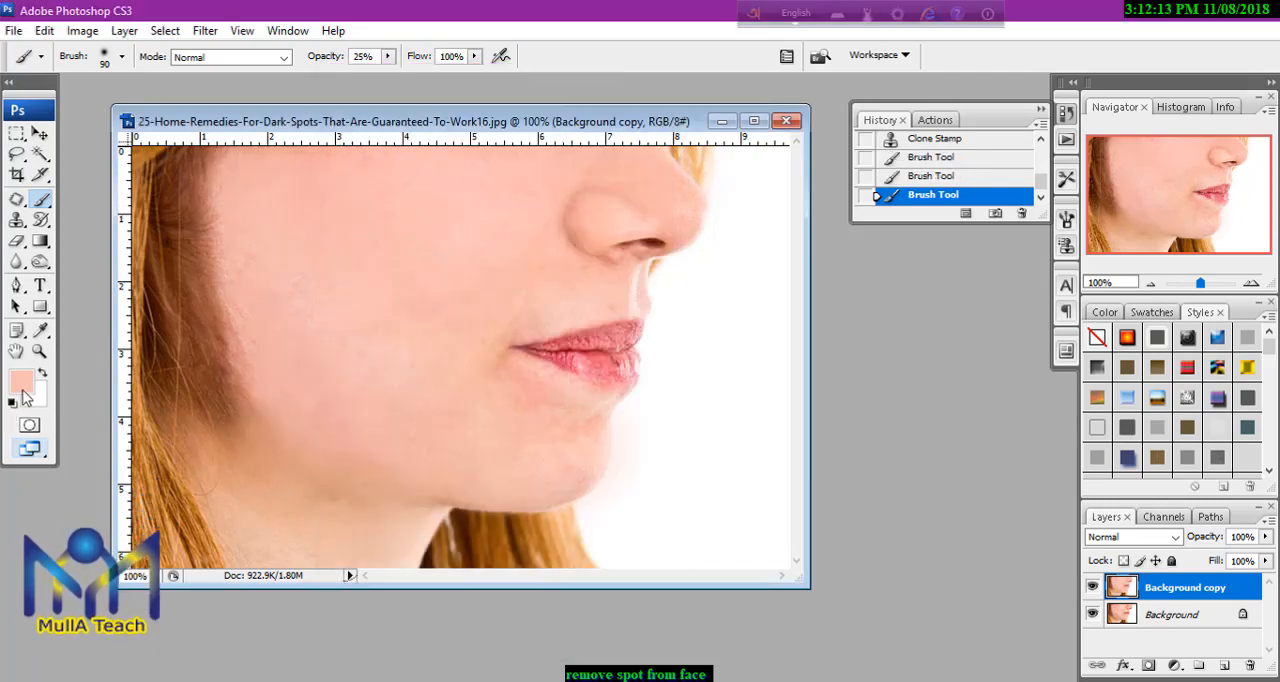
Sample the neck tone e9b69c as foreground colour, lower the brush opacity to 18% and paint over the neck and jaw edge.
{"action": "left_click", "coordinate": [22, 386]}
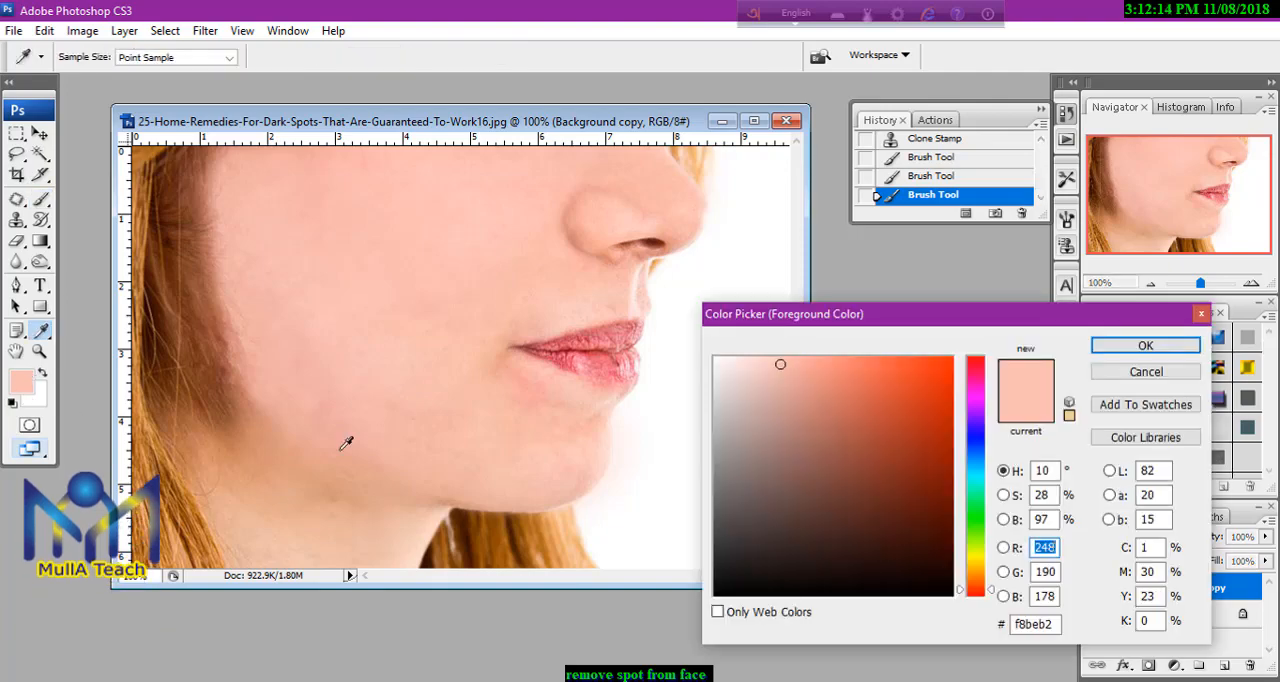
{"action": "left_click", "coordinate": [246, 509]}
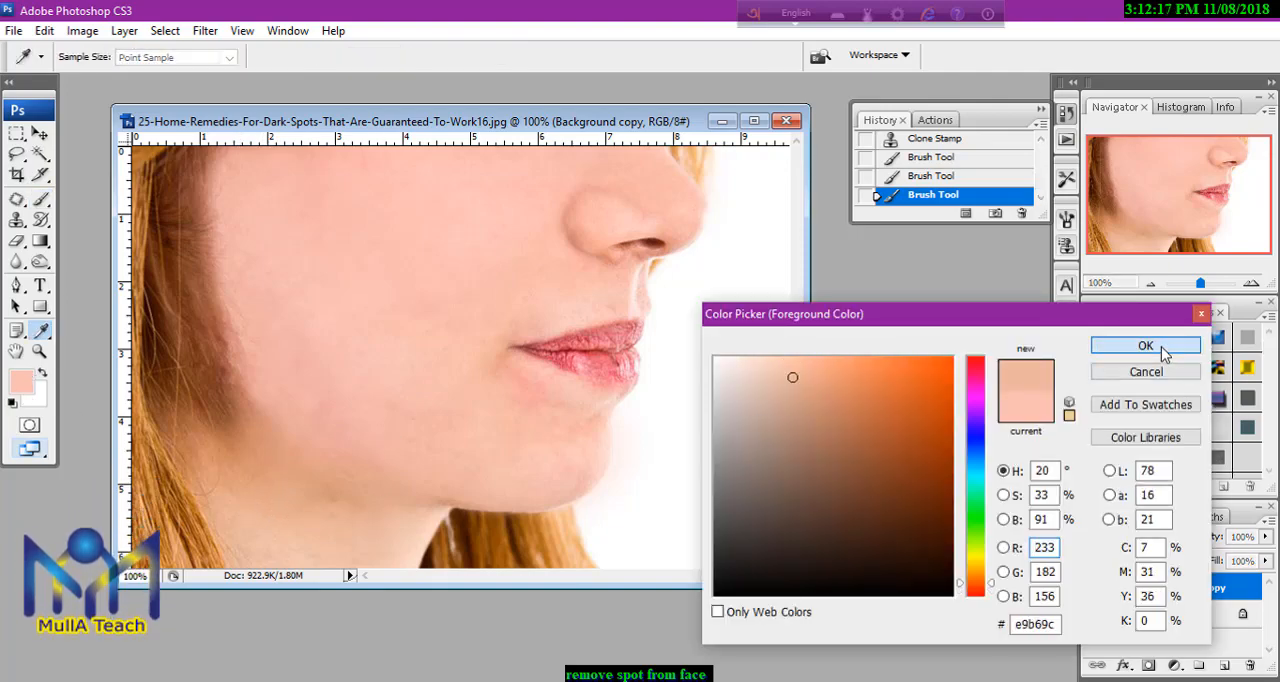
{"action": "left_click", "coordinate": [1146, 346]}
{"action": "left_click_drag", "start_coordinate": [389, 57], "coordinate": [389, 84]}
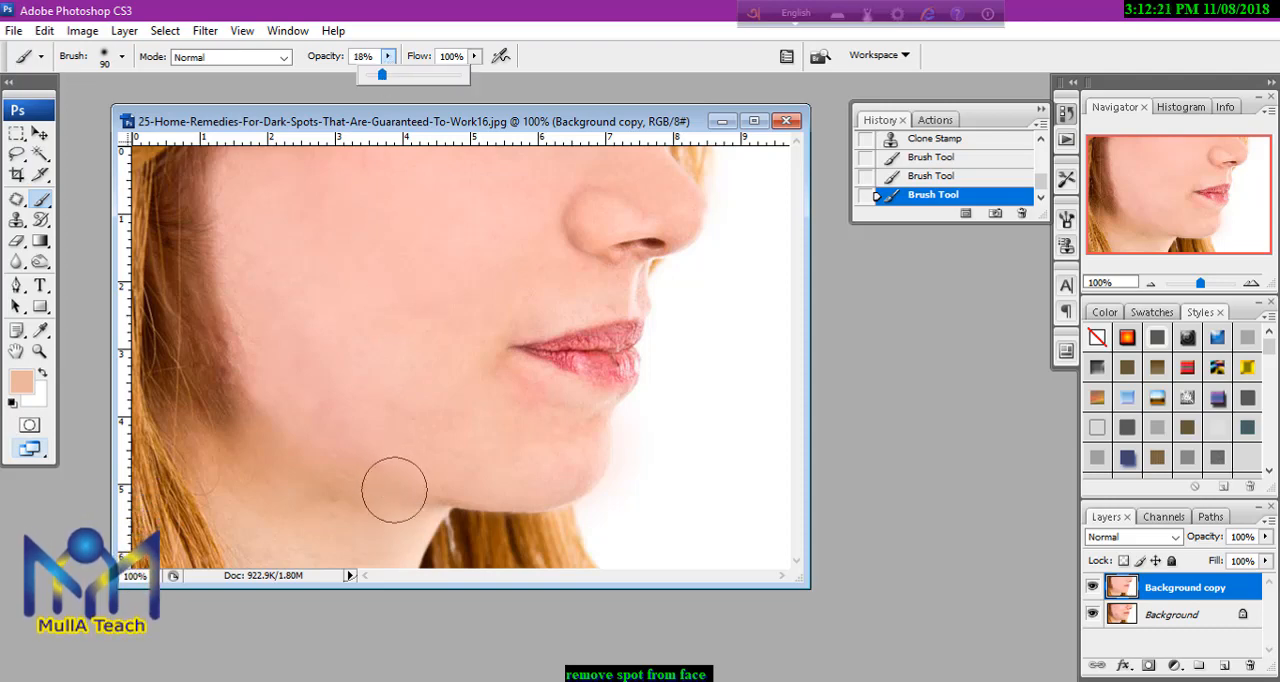
{"action": "left_click", "coordinate": [371, 534]}
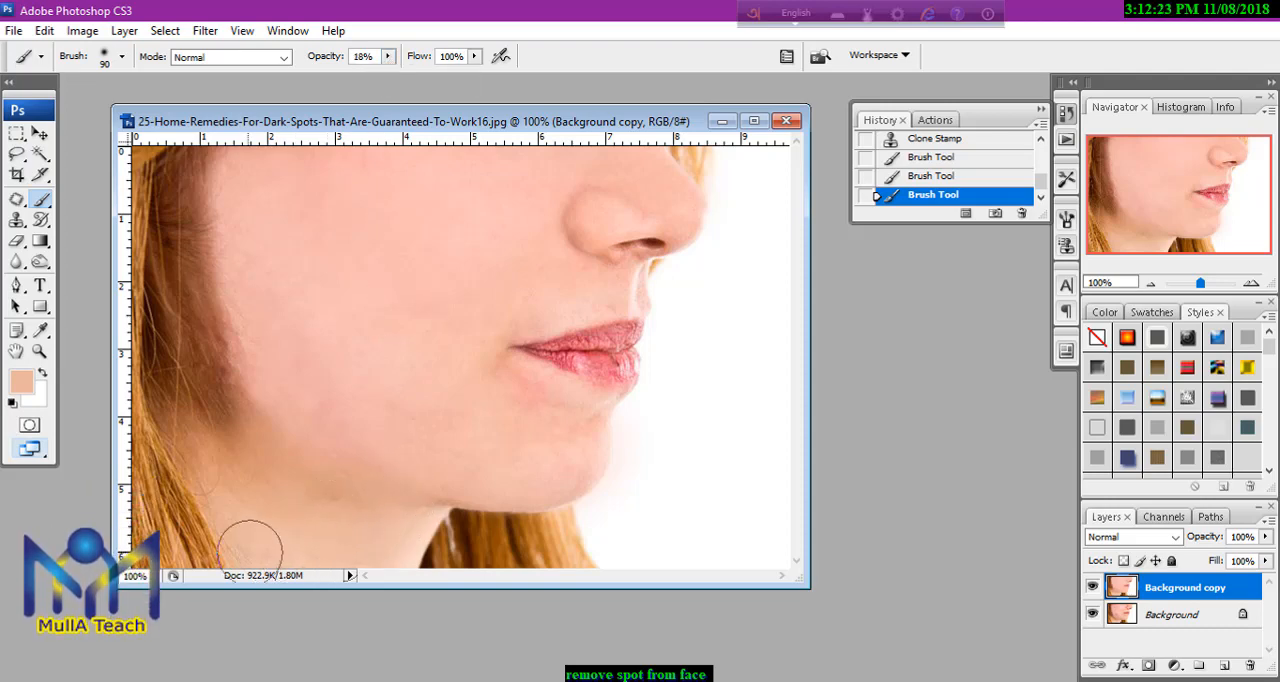
{"action": "mouse_move", "coordinate": [224, 478]}
{"action": "left_mouse_down"}
{"action": "mouse_move", "coordinate": [268, 502]}
{"action": "mouse_move", "coordinate": [399, 504]}
{"action": "mouse_move", "coordinate": [336, 631]}
{"action": "left_mouse_up"}
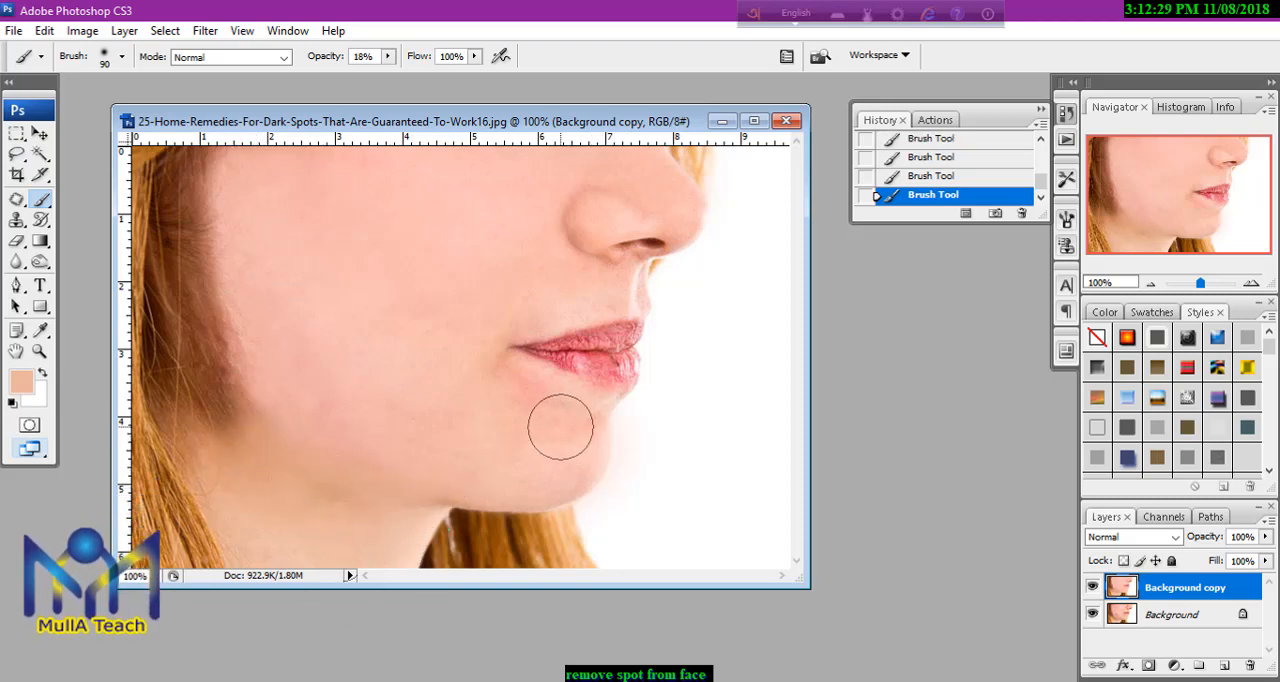
Reduce the brush to size 45, sample the cheek tone f7bfb1 and paint over the redness below the lips.
{"action": "key", "text": "bracketleft"}
{"action": "key", "text": "bracketleft"}
{"action": "key", "text": "bracketleft"}
{"action": "key", "text": "bracketleft"}
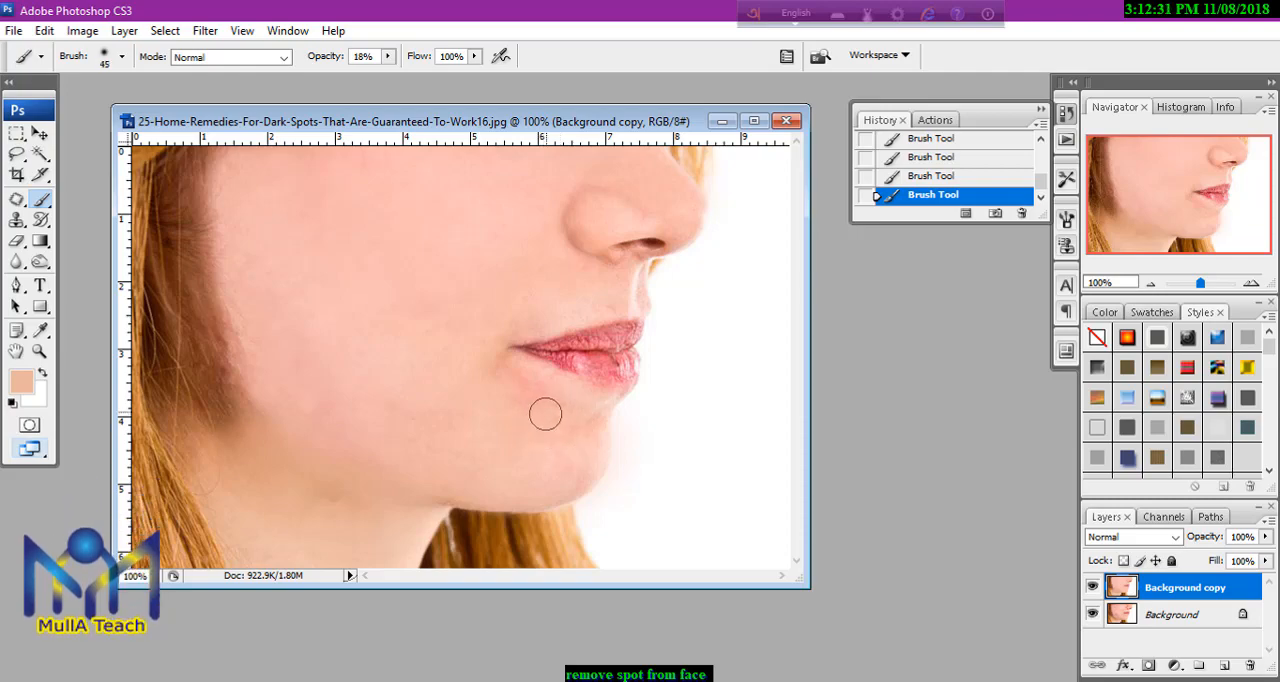
{"action": "left_click", "coordinate": [22, 382]}
{"action": "left_click", "coordinate": [455, 382]}
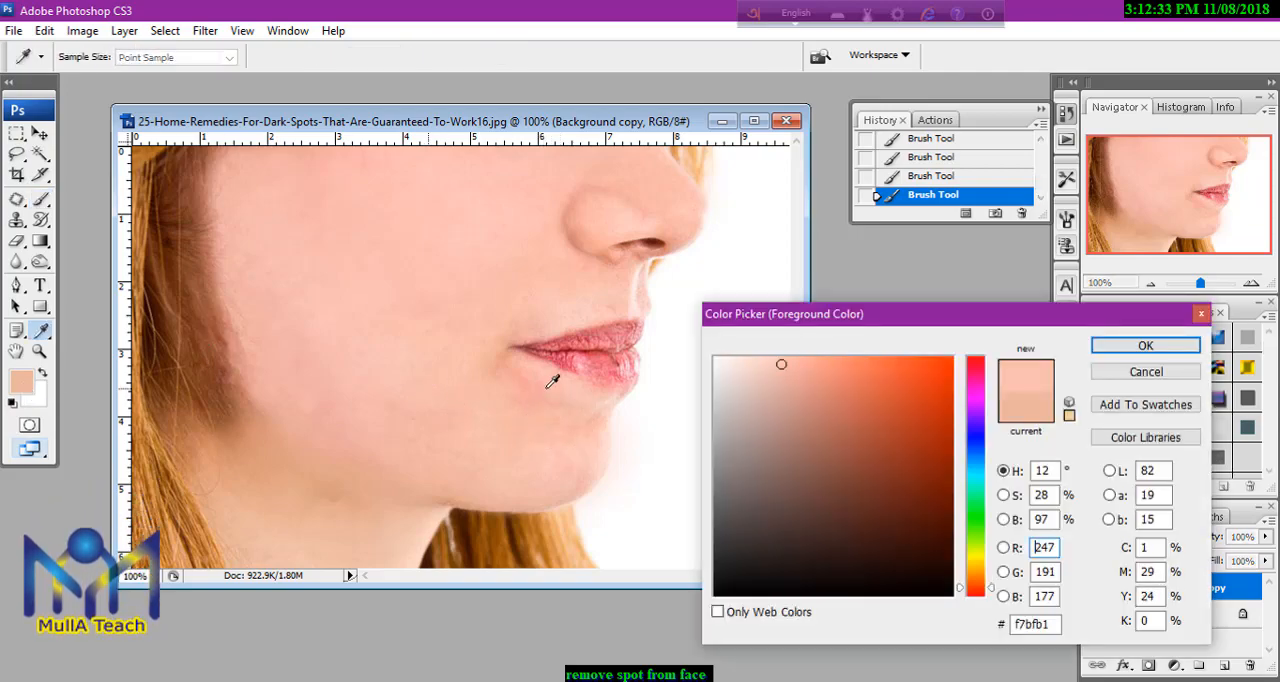
{"action": "left_click", "coordinate": [1146, 346]}
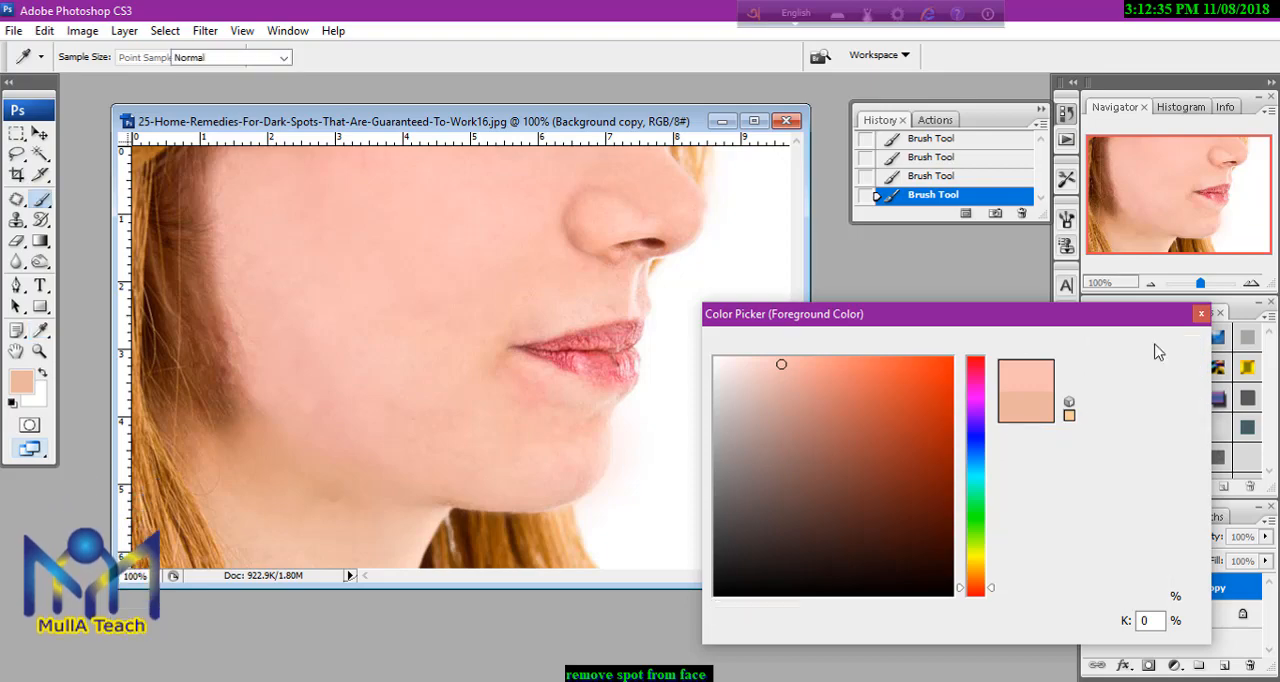
{"action": "mouse_move", "coordinate": [547, 402]}
{"action": "left_mouse_down"}
{"action": "mouse_move", "coordinate": [506, 370]}
{"action": "mouse_move", "coordinate": [566, 434]}
{"action": "mouse_move", "coordinate": [598, 423]}
{"action": "left_mouse_up"}
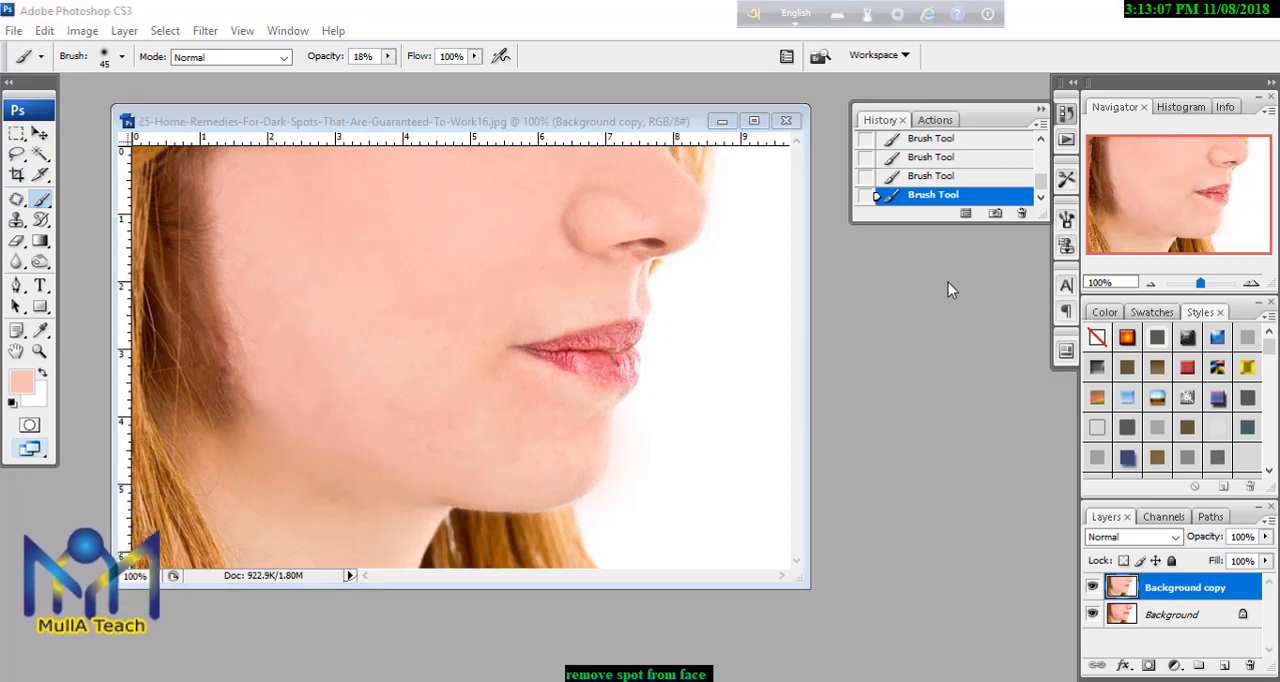
Start saving the retouched image and choose the "psd folder" on drive D: as the location.
{"action": "key", "text": "ctrl+s"}
{"action": "left_click", "coordinate": [585, 426]}
{"action": "left_click", "coordinate": [590, 428]}
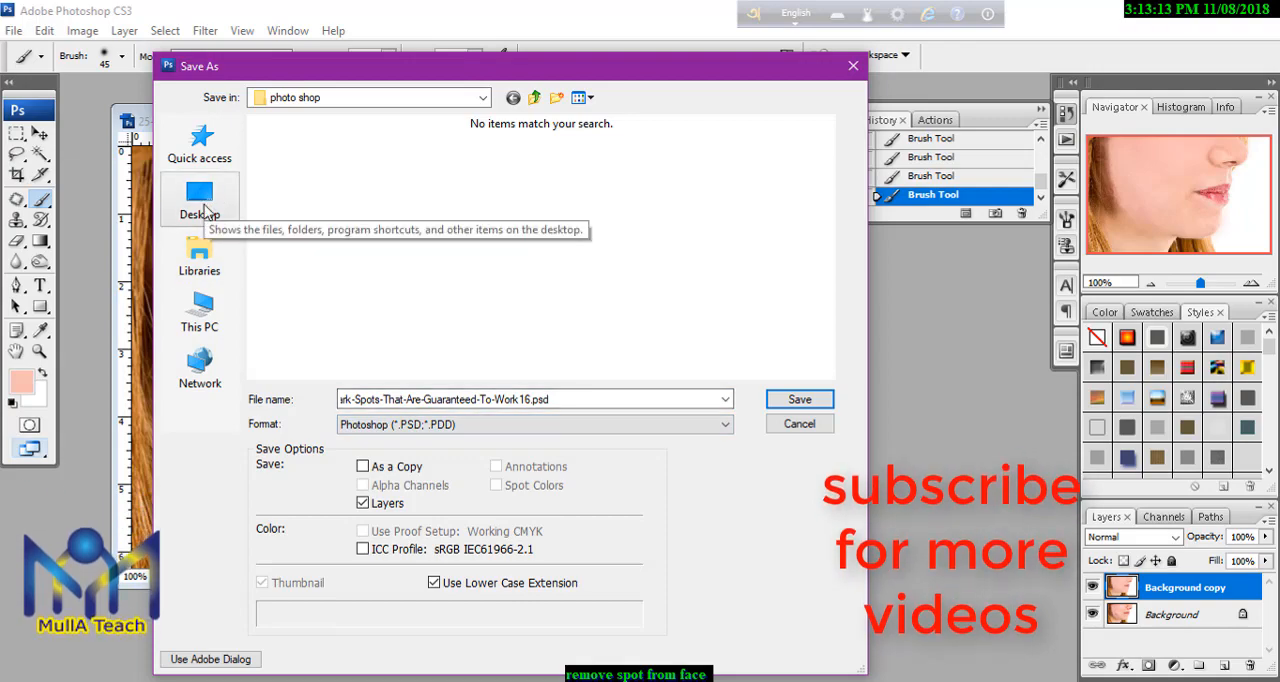
{"action": "left_click", "coordinate": [205, 207]}
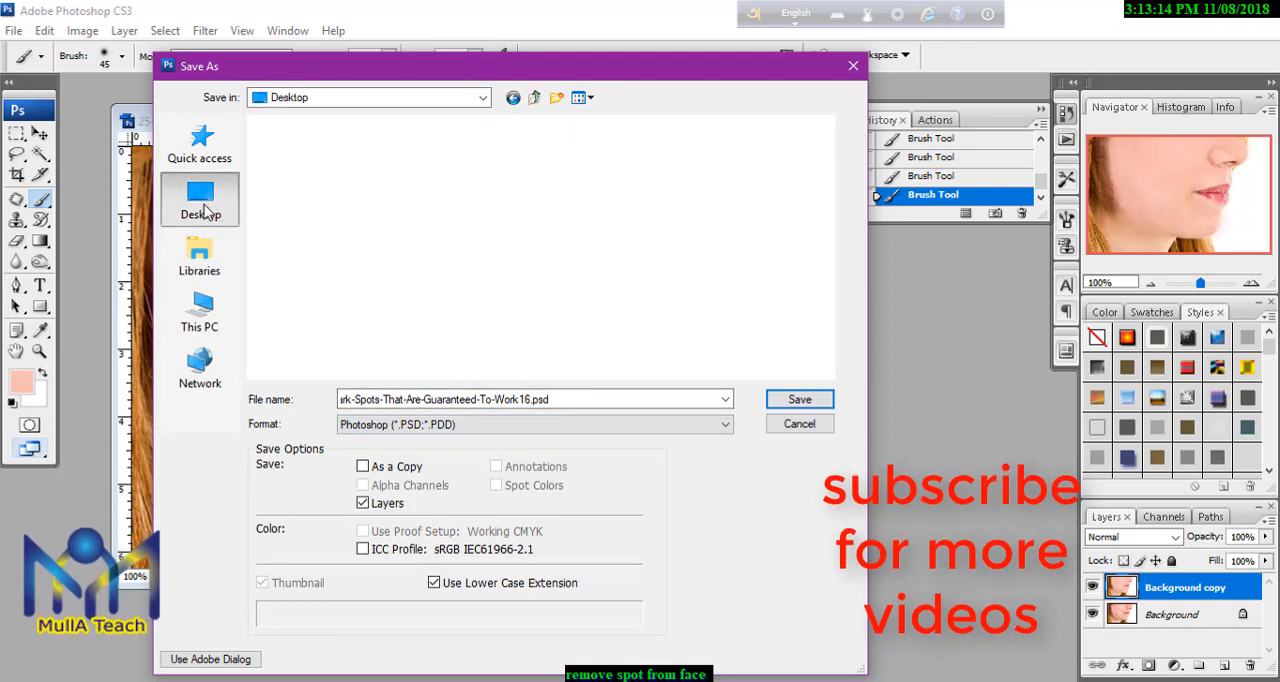
{"action": "left_click", "coordinate": [203, 312]}
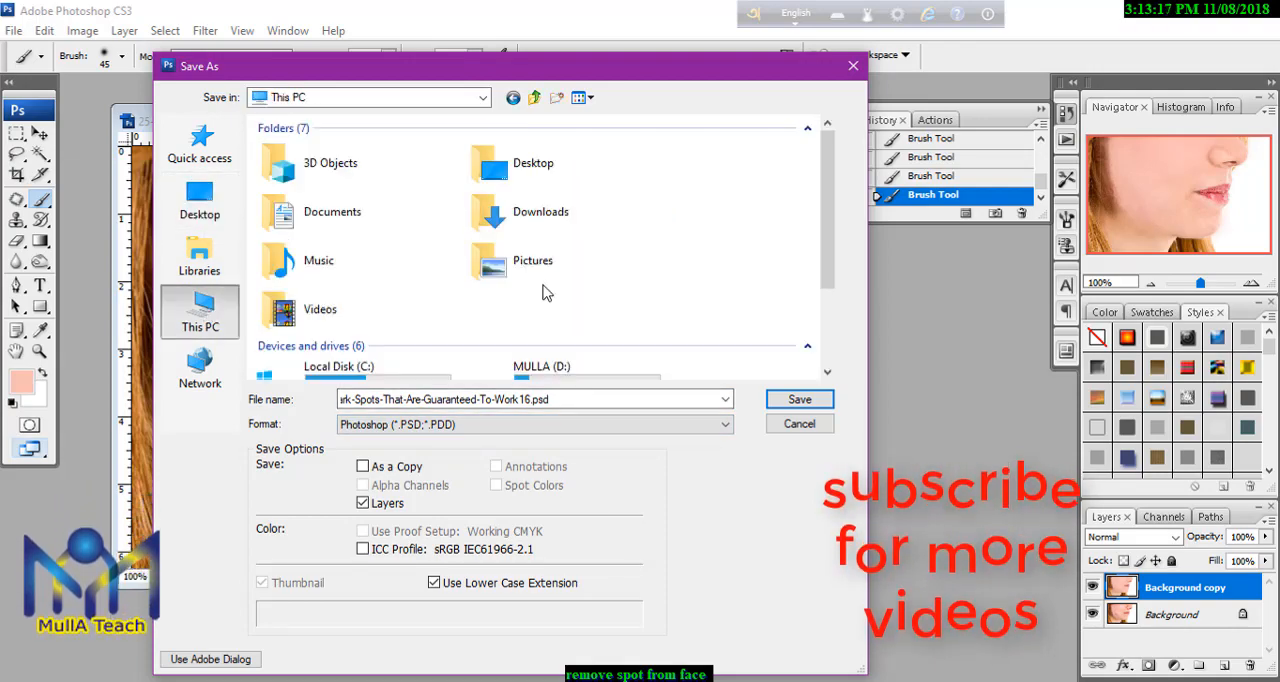
{"action": "double_click", "coordinate": [540, 366]}
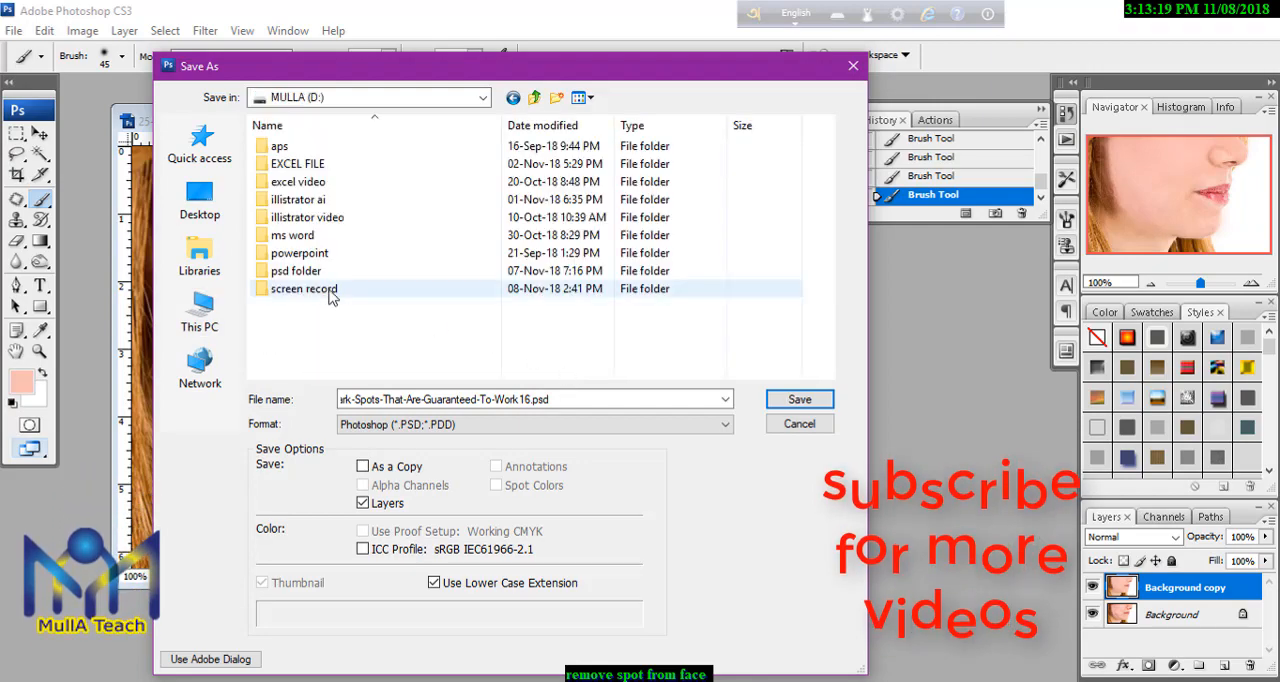
{"action": "double_click", "coordinate": [300, 271]}
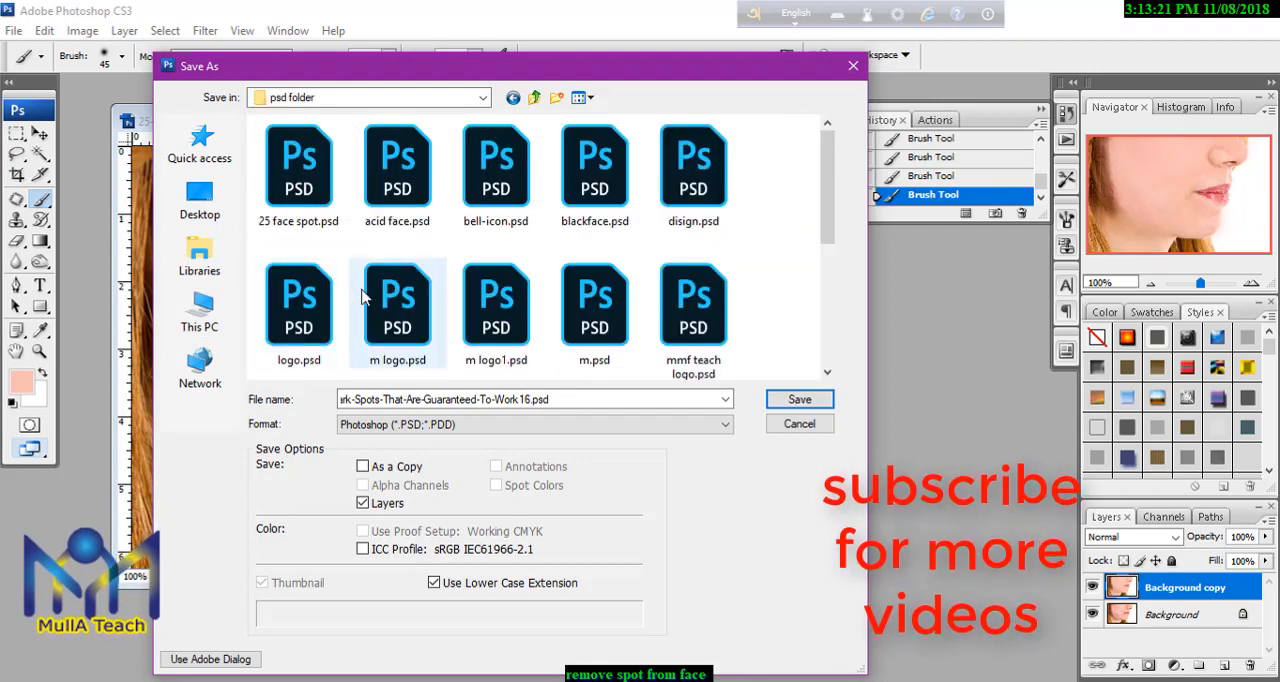
Name the file "spot face 11" and save it in Photoshop format with layers and Maximize compatibility on.
{"action": "double_click", "coordinate": [580, 397]}
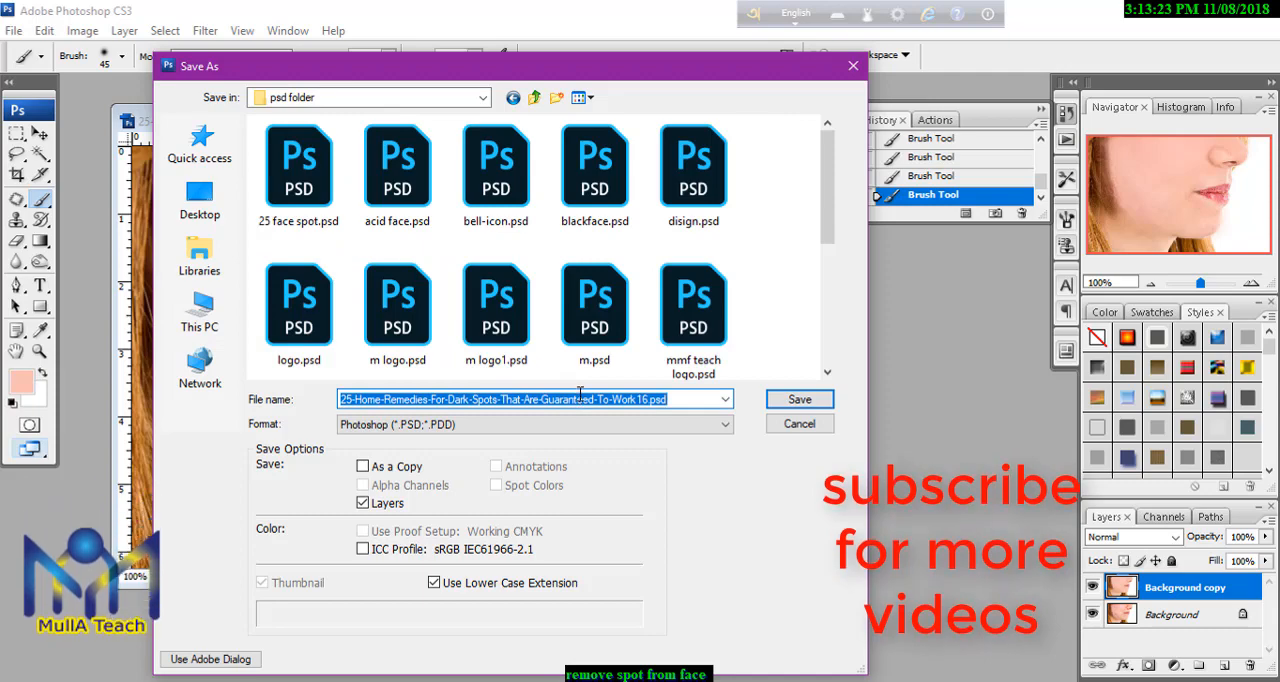
{"action": "type", "text": "spot face 11"}
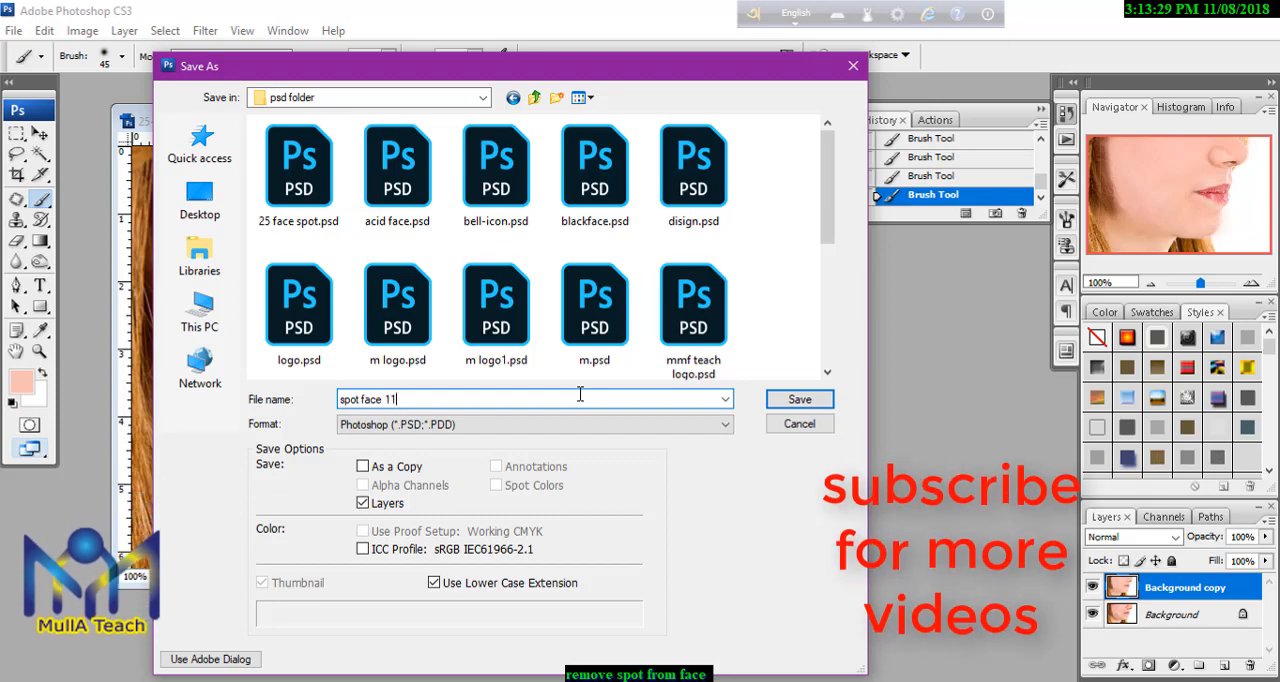
{"action": "left_click", "coordinate": [799, 399]}
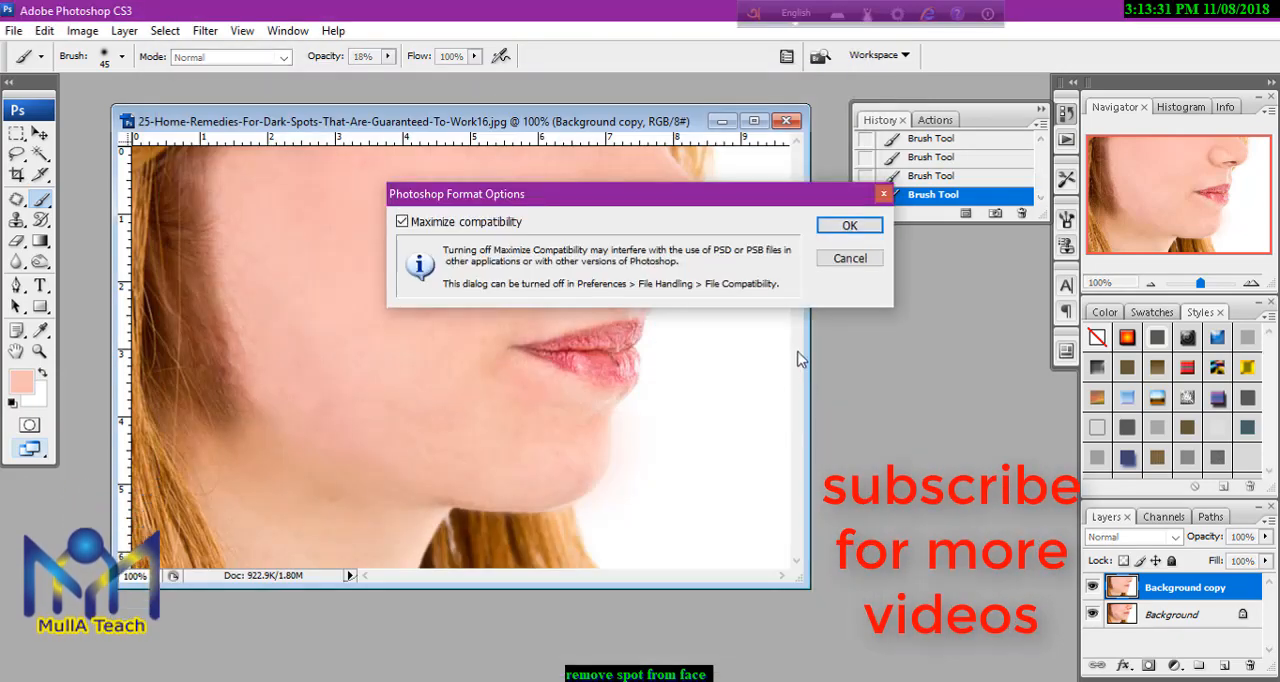
{"action": "left_click", "coordinate": [849, 226]}
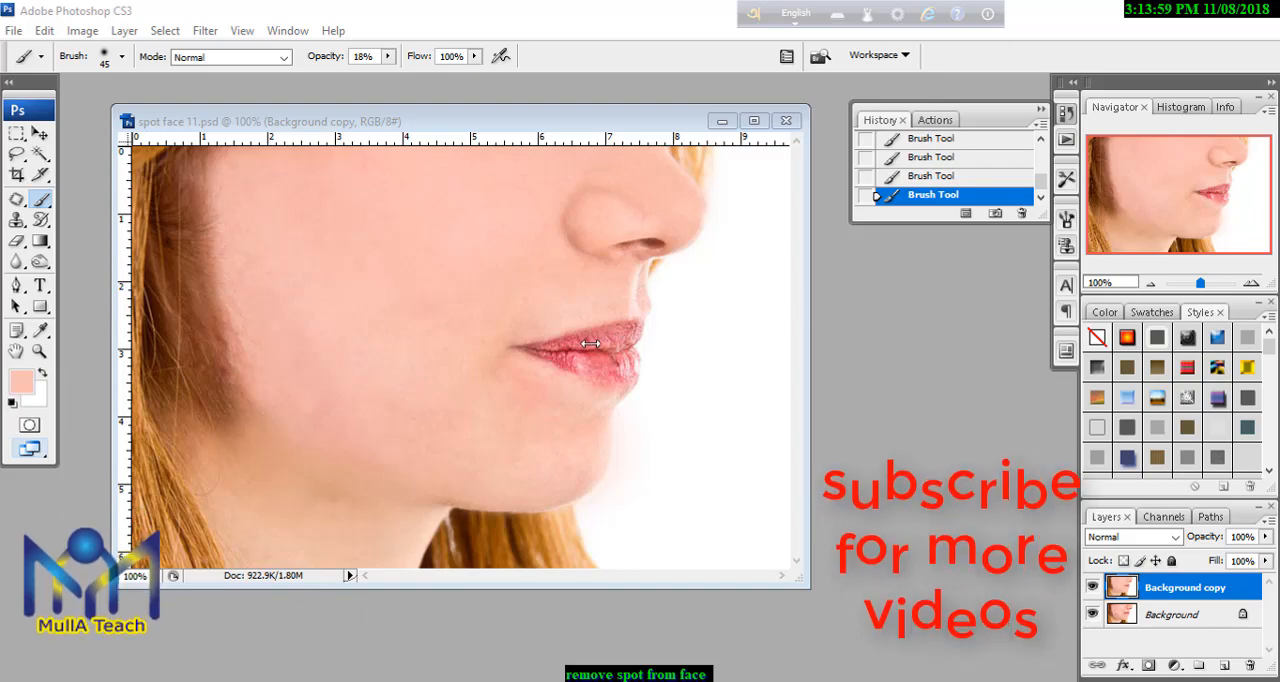
{"action": "left_click", "coordinate": [42, 201]}
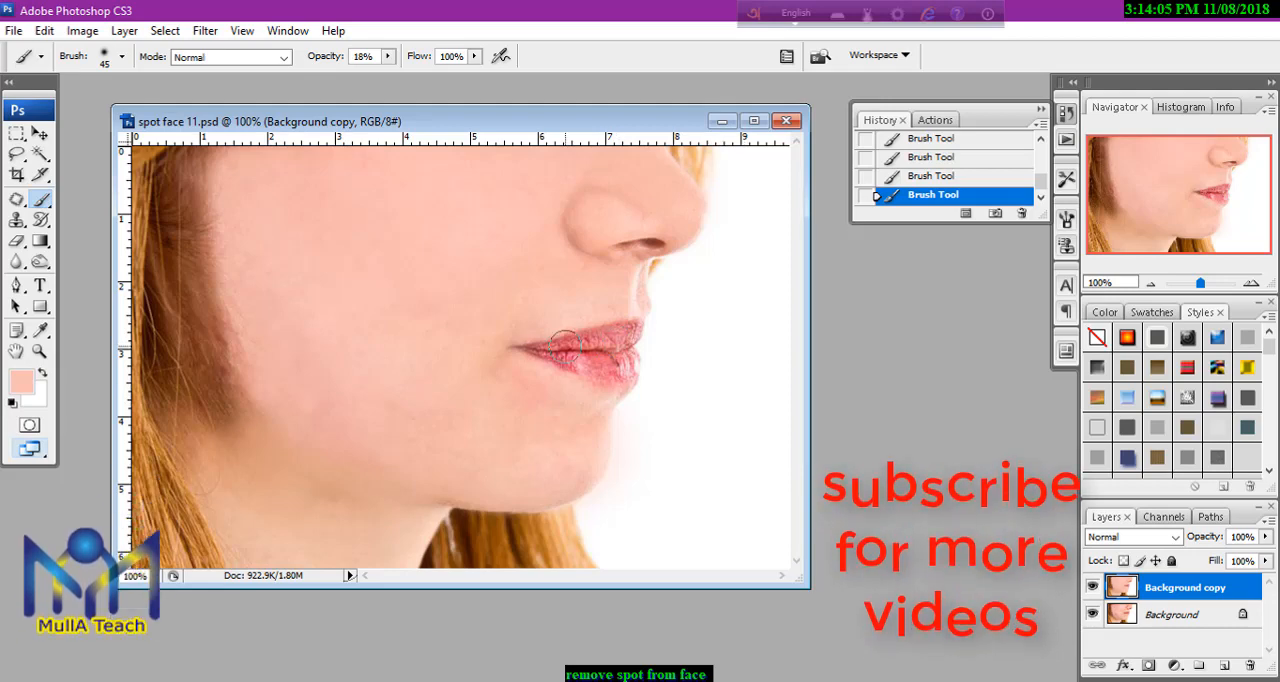
Sample the lip colour and set the foreground to a saturated red with hue 354° and brightness 84%.
{"action": "left_click", "coordinate": [27, 388]}
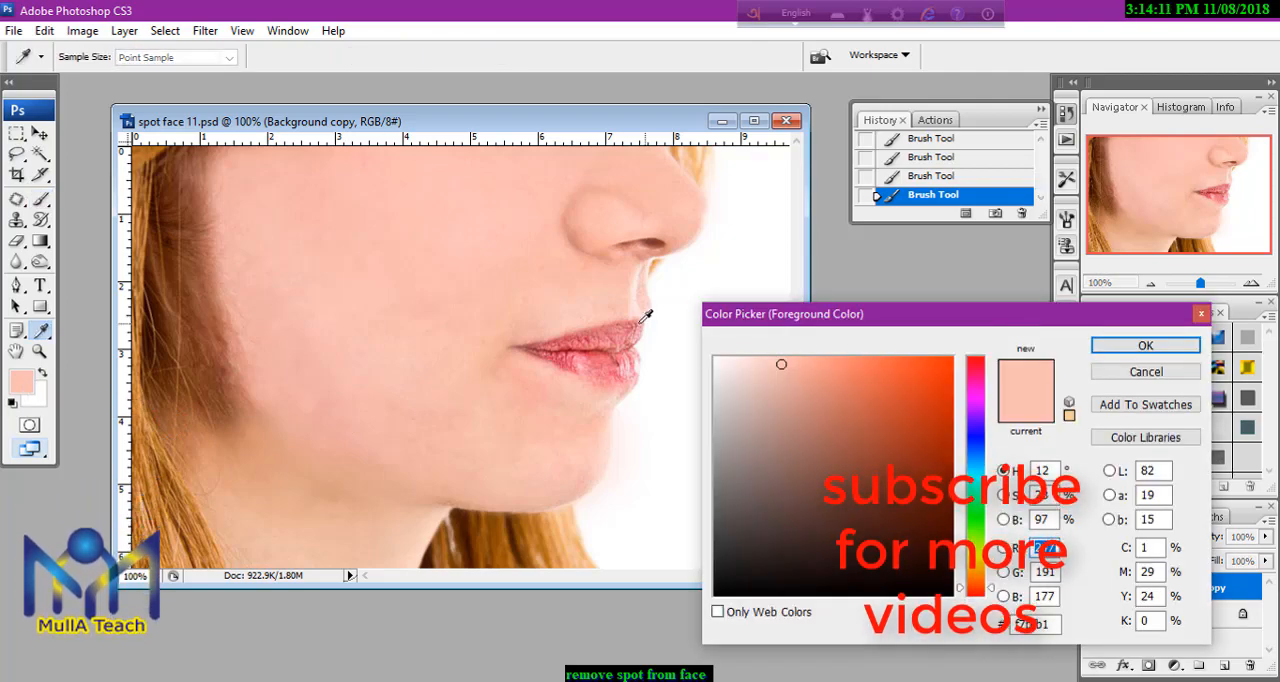
{"action": "left_click", "coordinate": [597, 350]}
{"action": "left_click", "coordinate": [597, 350]}
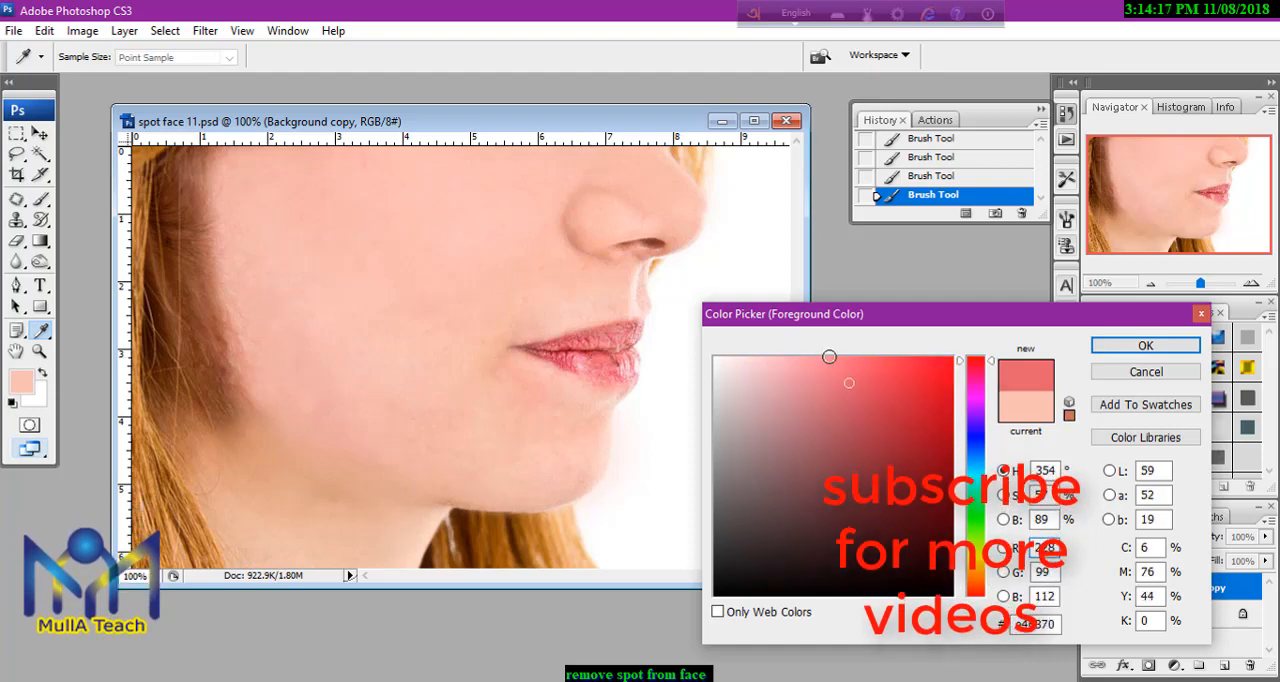
{"action": "left_click", "coordinate": [950, 394]}
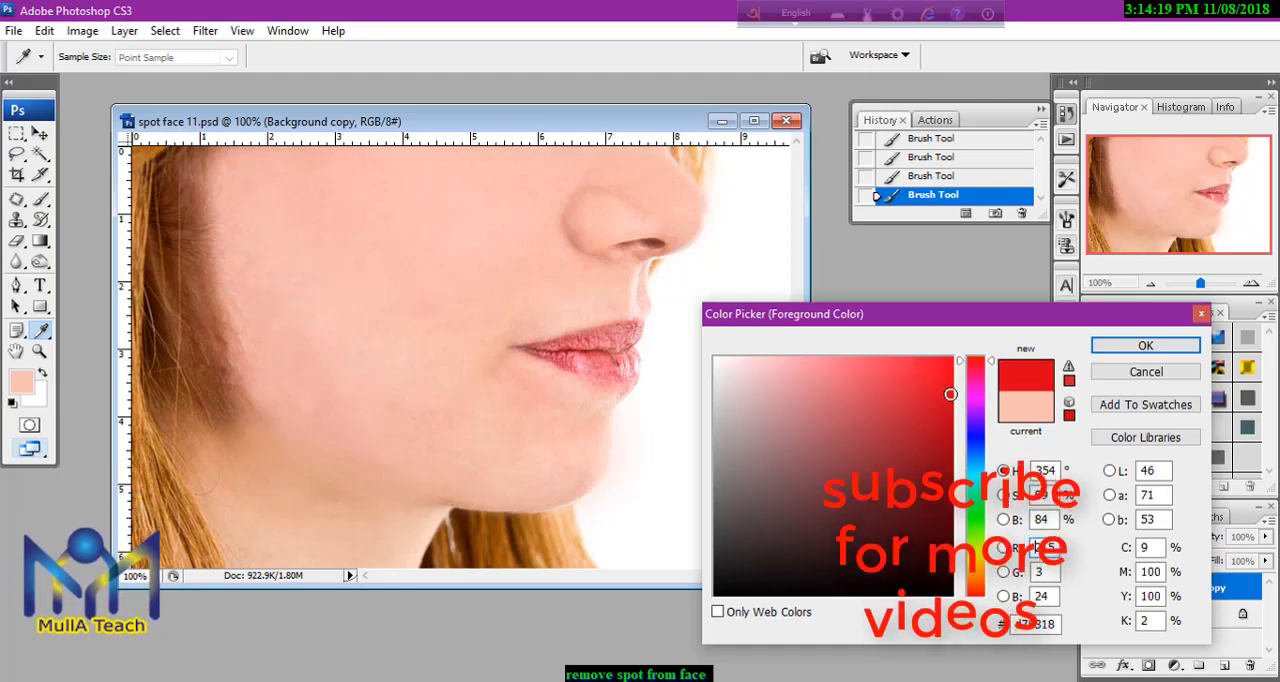
{"action": "left_click", "coordinate": [1102, 346]}
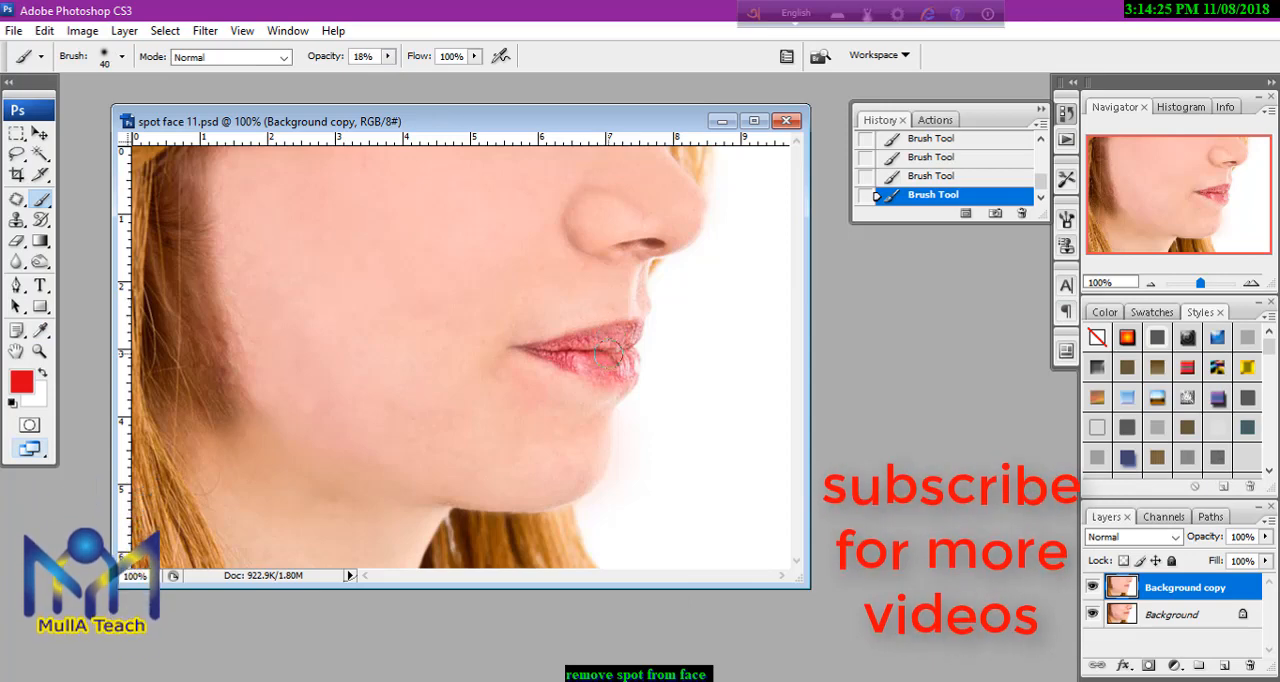
Reduce the brush to size 25 and add a new layer above Background copy.
{"action": "key", "text": "bracketleft"}
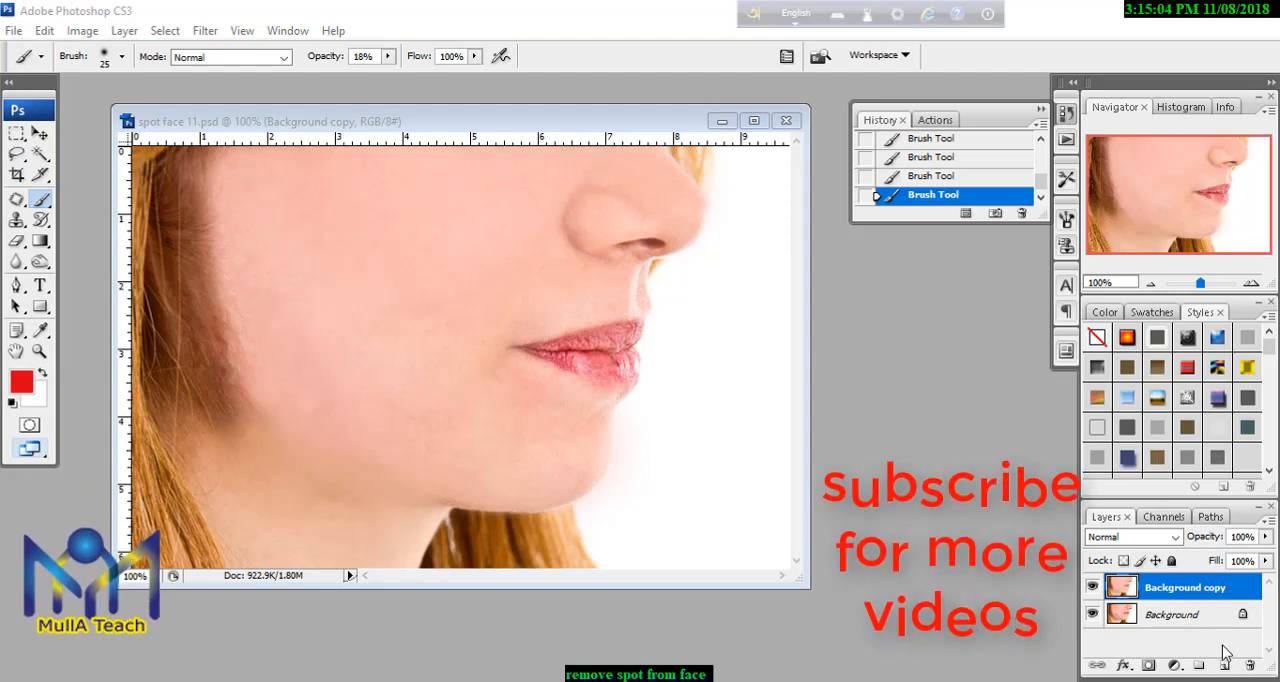
{"action": "left_click", "coordinate": [1230, 668]}
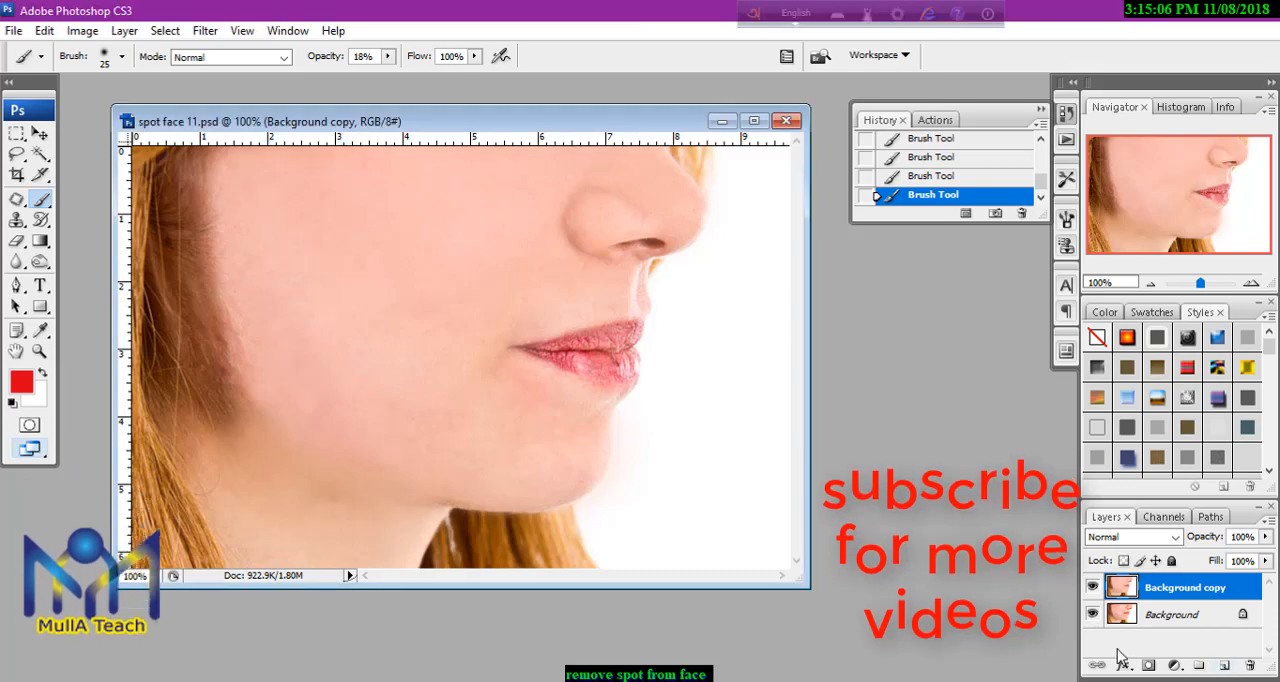
{"action": "left_click", "coordinate": [1222, 667]}
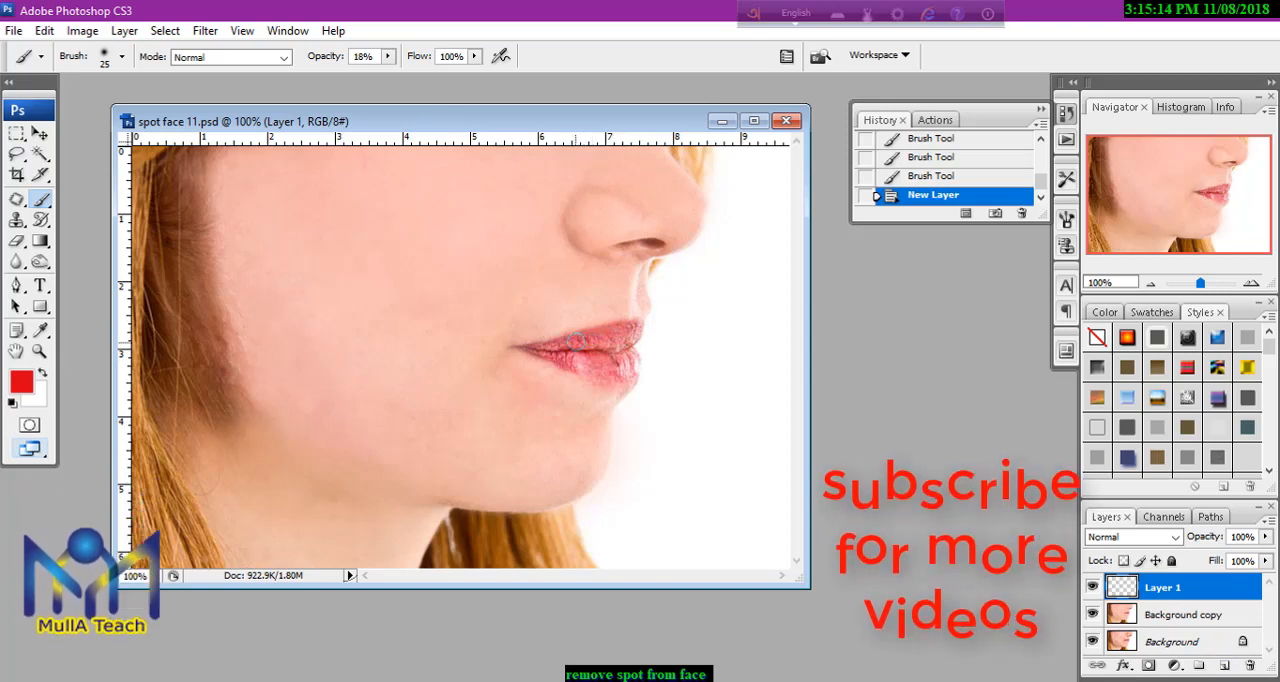
Paint the upper and lower lips red on the new layer at 18% opacity and reduce the brush to size 10.
{"action": "left_click", "coordinate": [555, 352]}
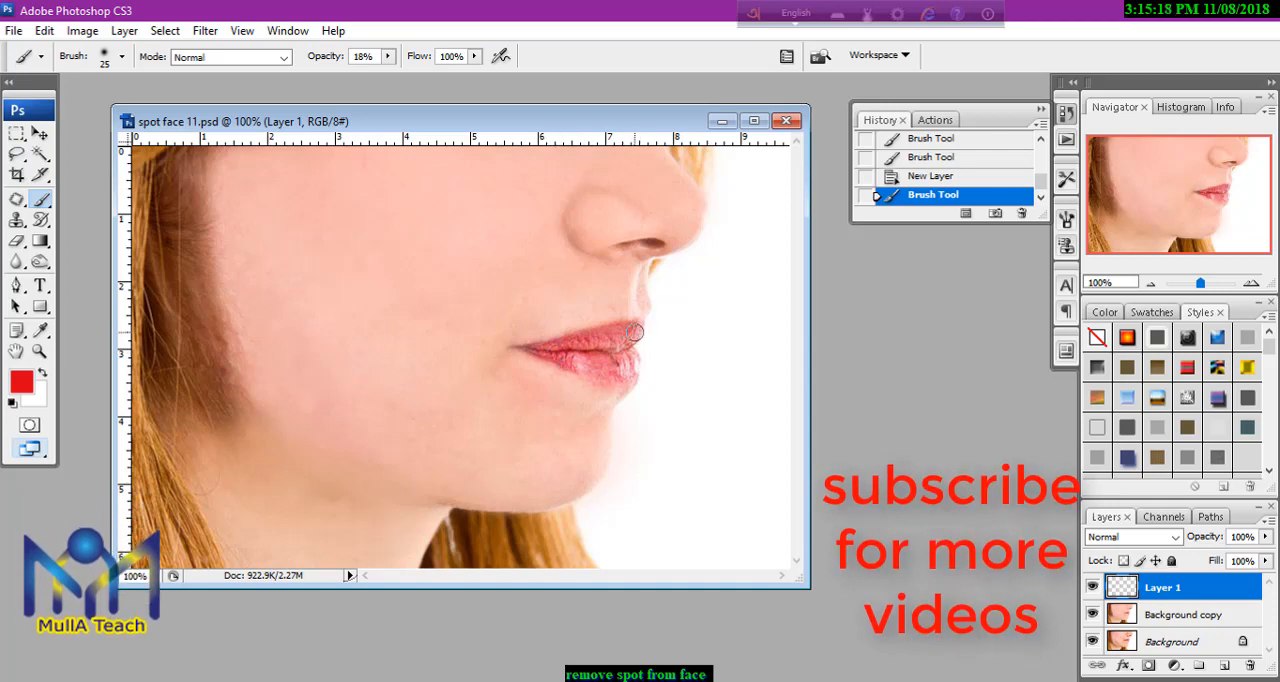
{"action": "left_click", "coordinate": [640, 366]}
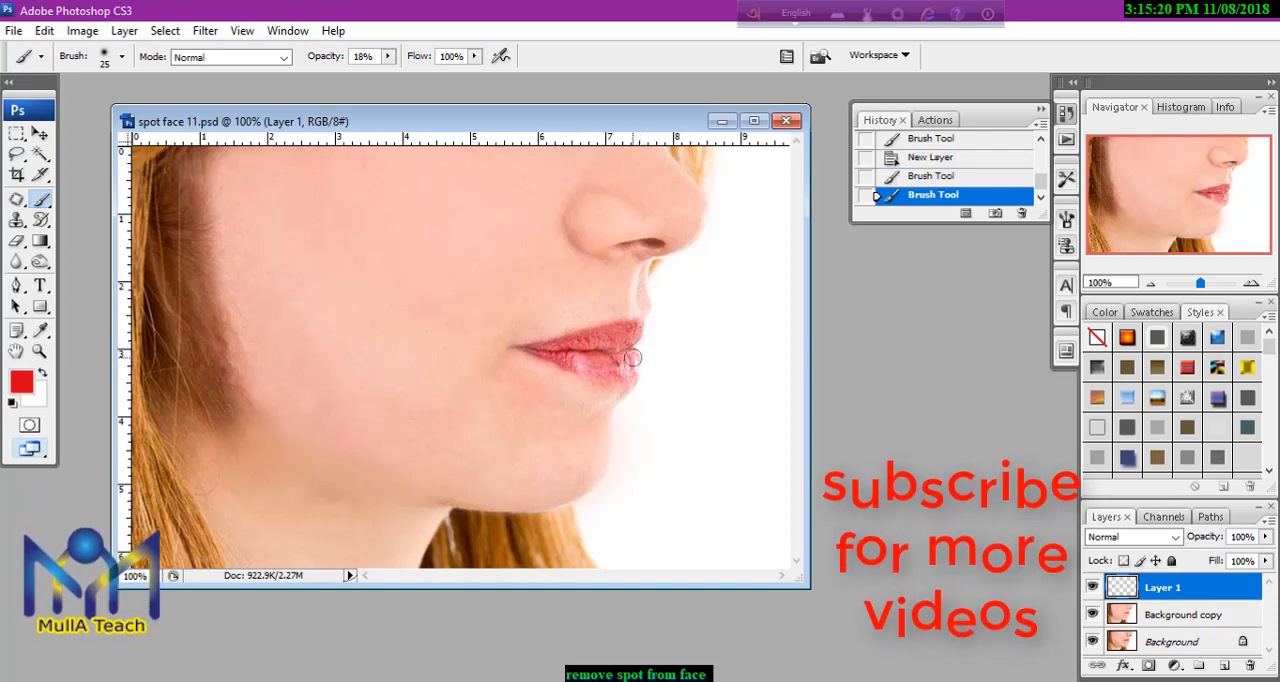
{"action": "left_click", "coordinate": [577, 366]}
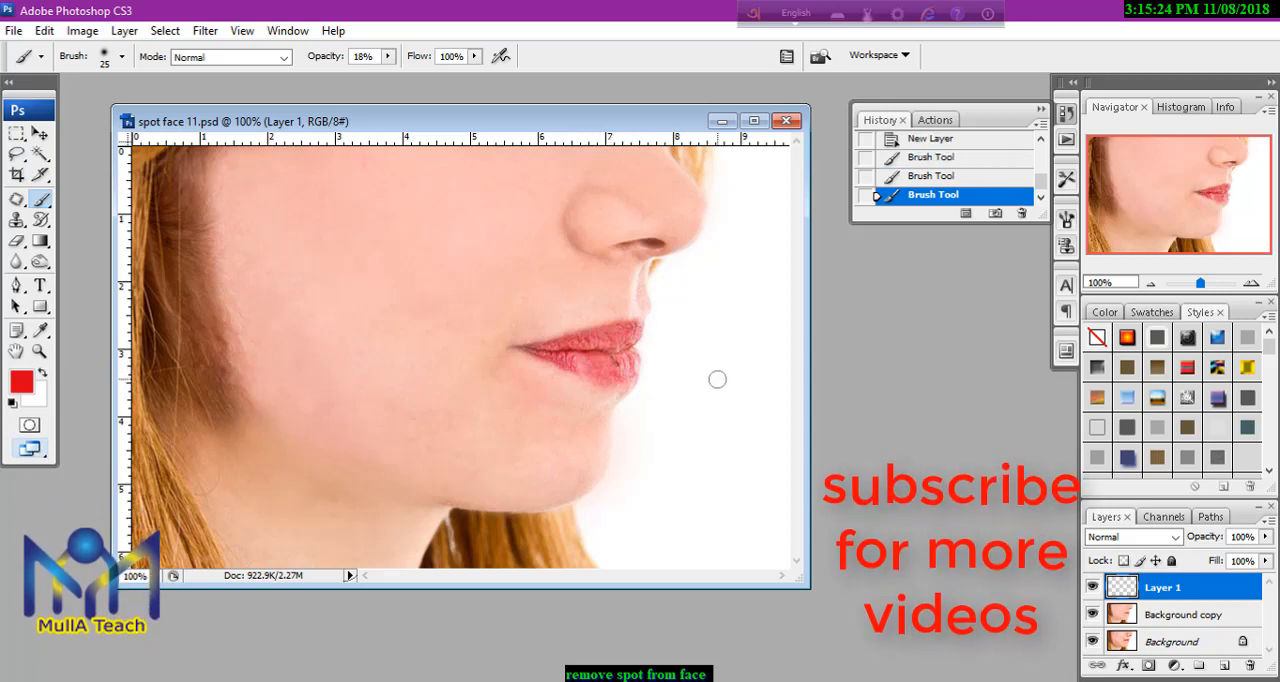
{"action": "left_click", "coordinate": [571, 366]}
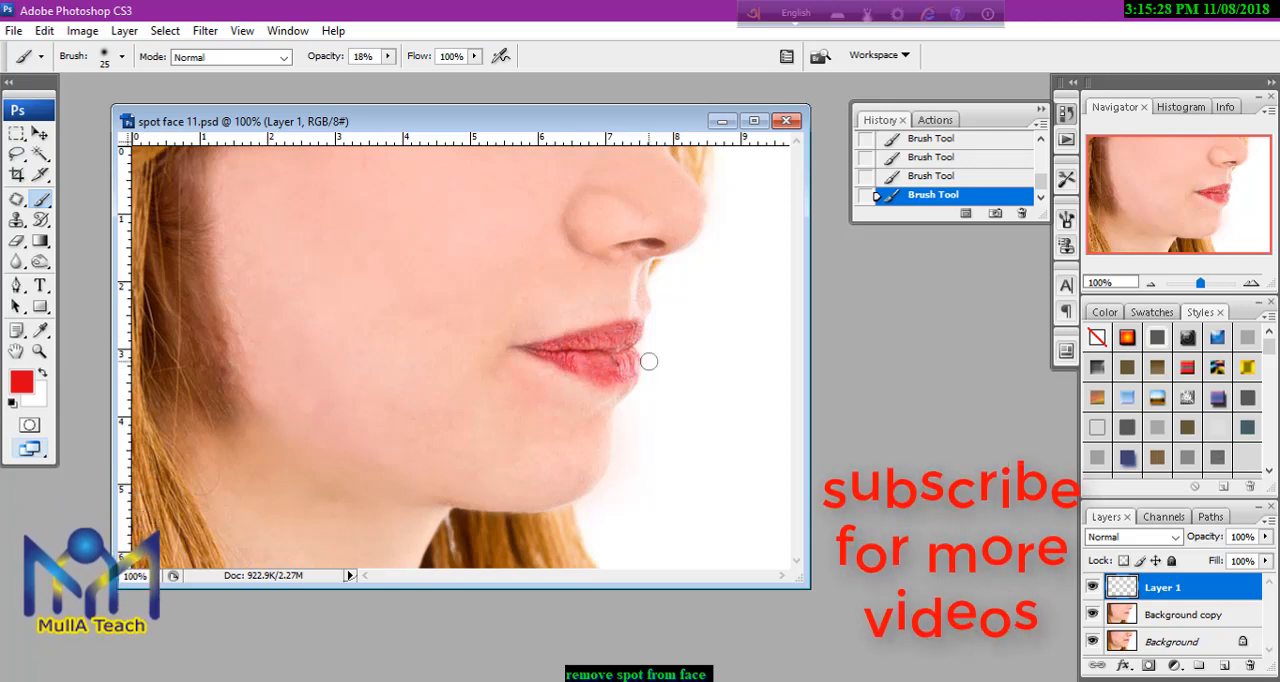
{"action": "key", "text": "bracketleft"}
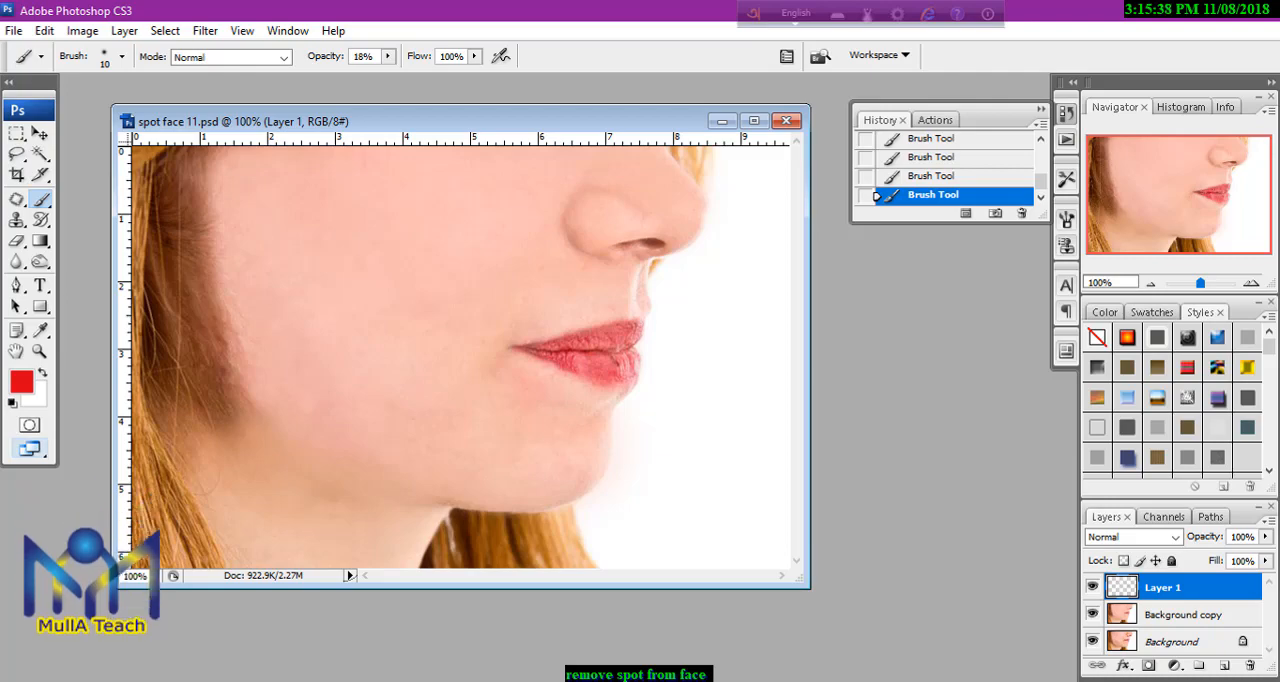
Erase the blurred Background copy 2 layer over the lips with a size 35 eraser and over the hair at size 50.
{"action": "mouse_move", "coordinate": [344, 681]}
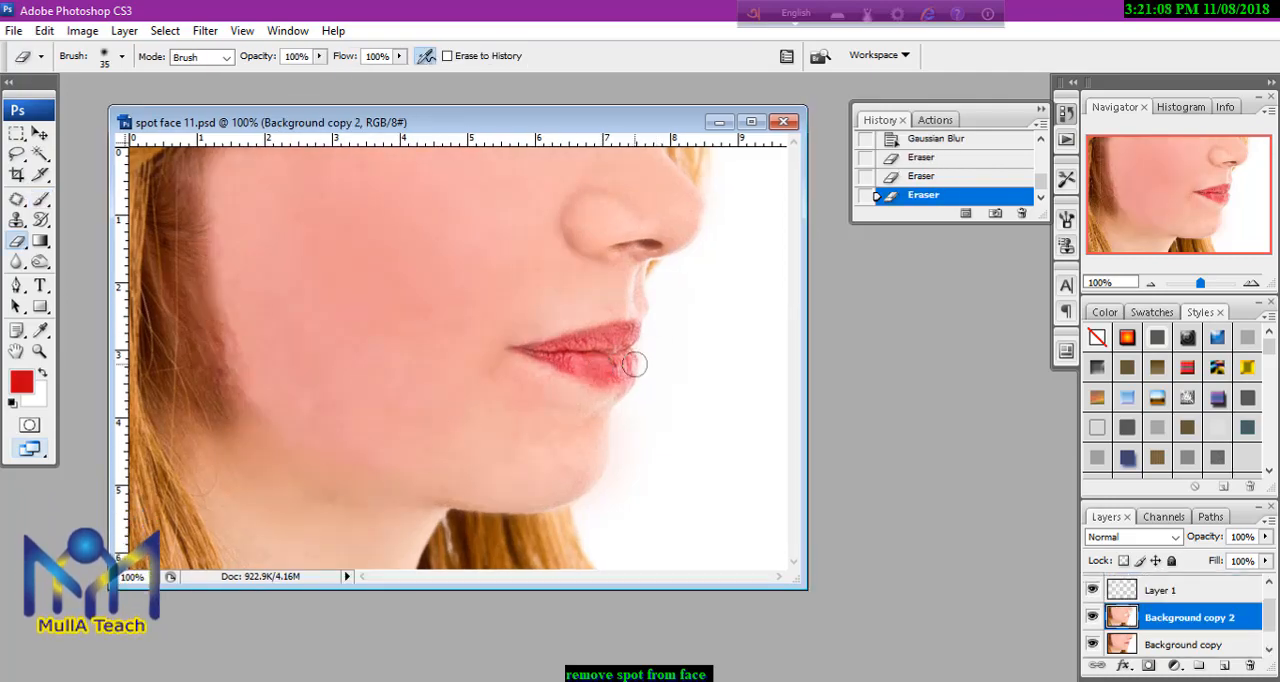
{"action": "left_click_drag", "start_coordinate": [628, 368], "coordinate": [522, 348]}
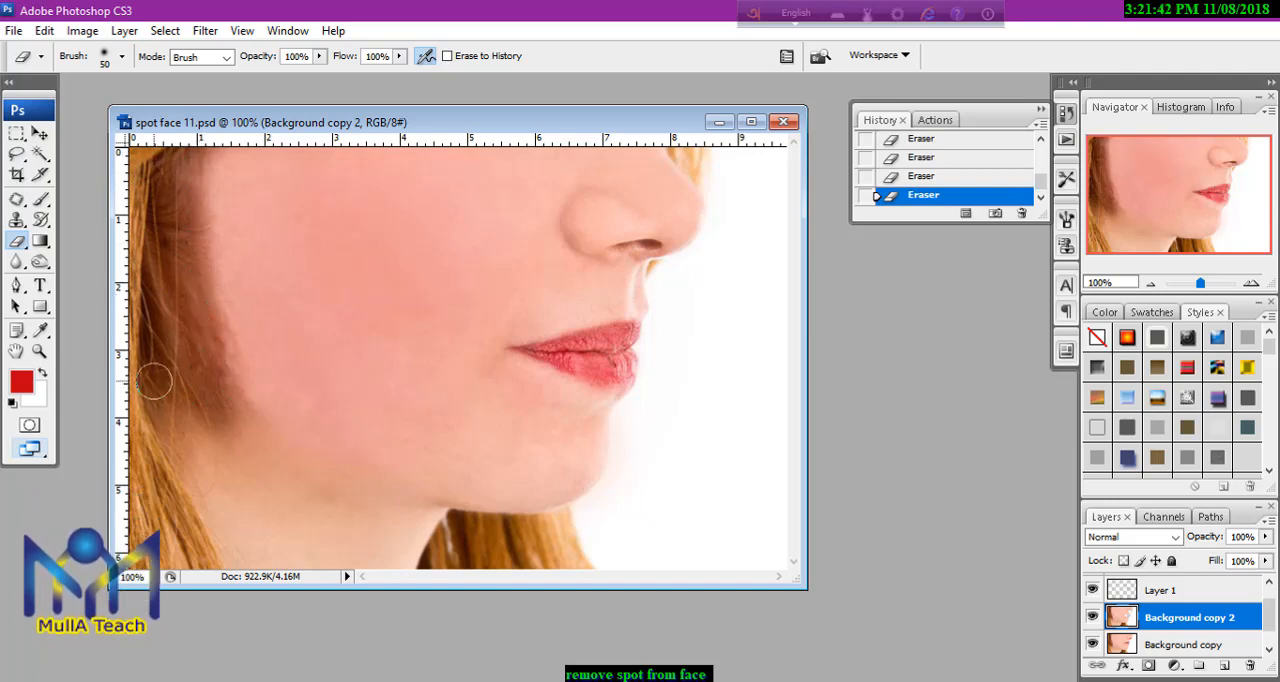
{"action": "mouse_move", "coordinate": [137, 550]}
{"action": "left_mouse_down"}
{"action": "mouse_move", "coordinate": [147, 468]}
{"action": "mouse_move", "coordinate": [202, 421]}
{"action": "mouse_move", "coordinate": [161, 421]}
{"action": "left_mouse_up"}
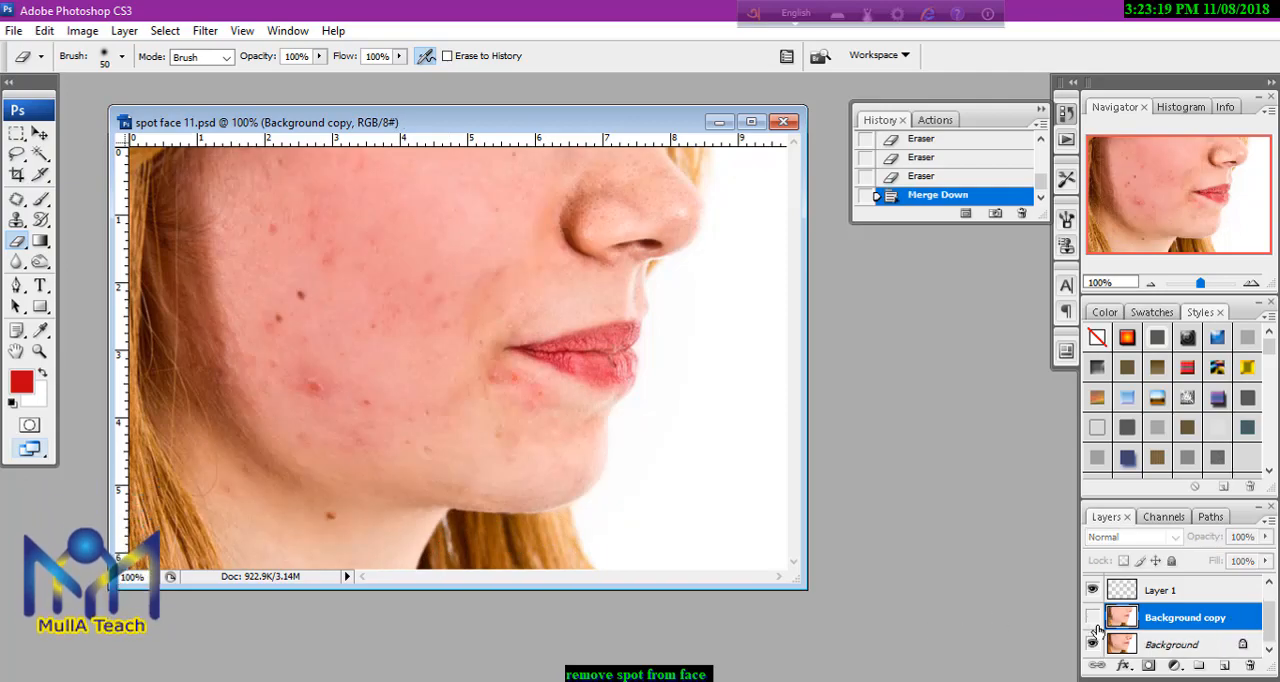
Toggle the visibility of the Background copy layer repeatedly to compare the retouched skin with the original.
{"action": "left_click", "coordinate": [1094, 617]}
{"action": "left_click", "coordinate": [1094, 617]}
{"action": "left_click", "coordinate": [1094, 617]}
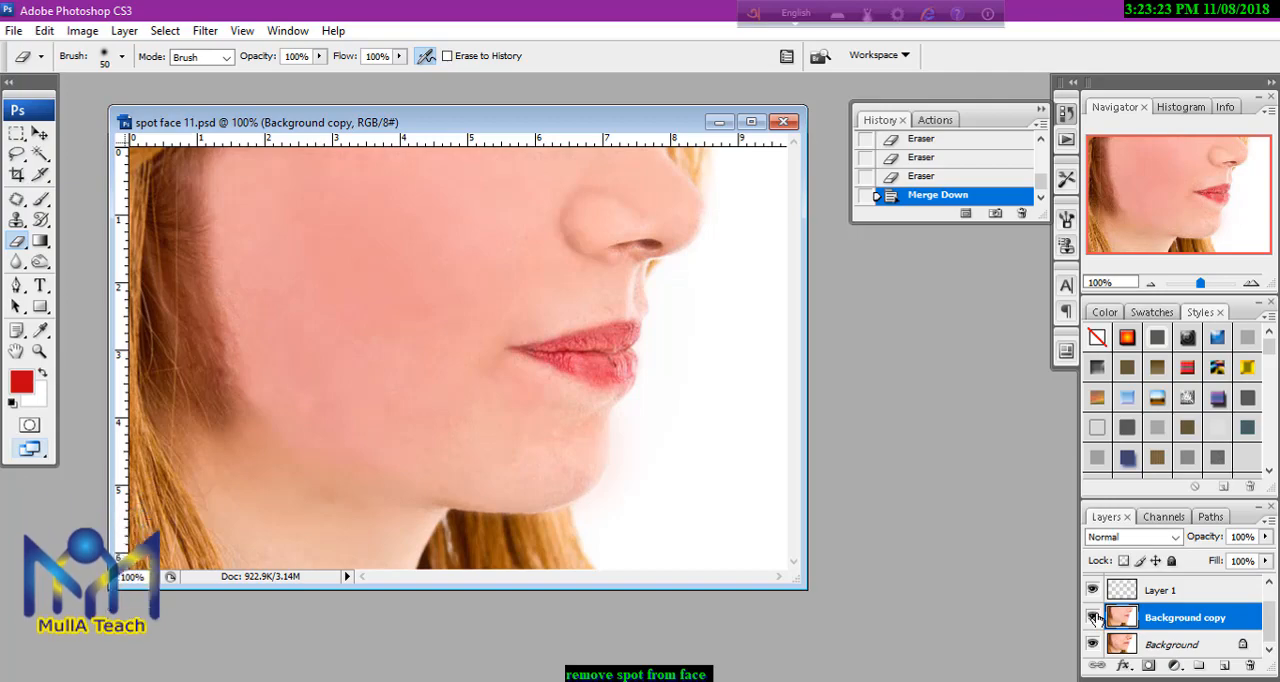
{"action": "left_click", "coordinate": [1094, 617]}
{"action": "left_click", "coordinate": [1094, 617]}
{"action": "left_click", "coordinate": [1094, 617]}
{"action": "left_click", "coordinate": [1094, 617]}
{"action": "left_click", "coordinate": [1094, 617]}
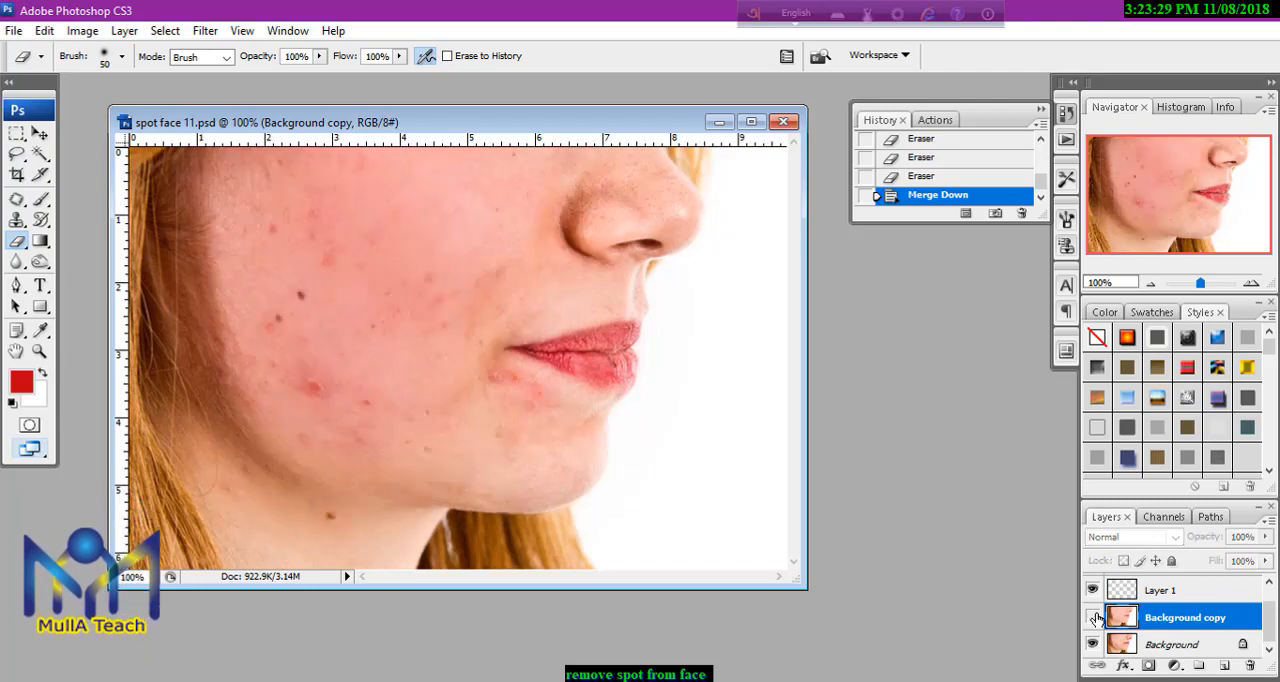
{"action": "left_click", "coordinate": [1094, 617]}
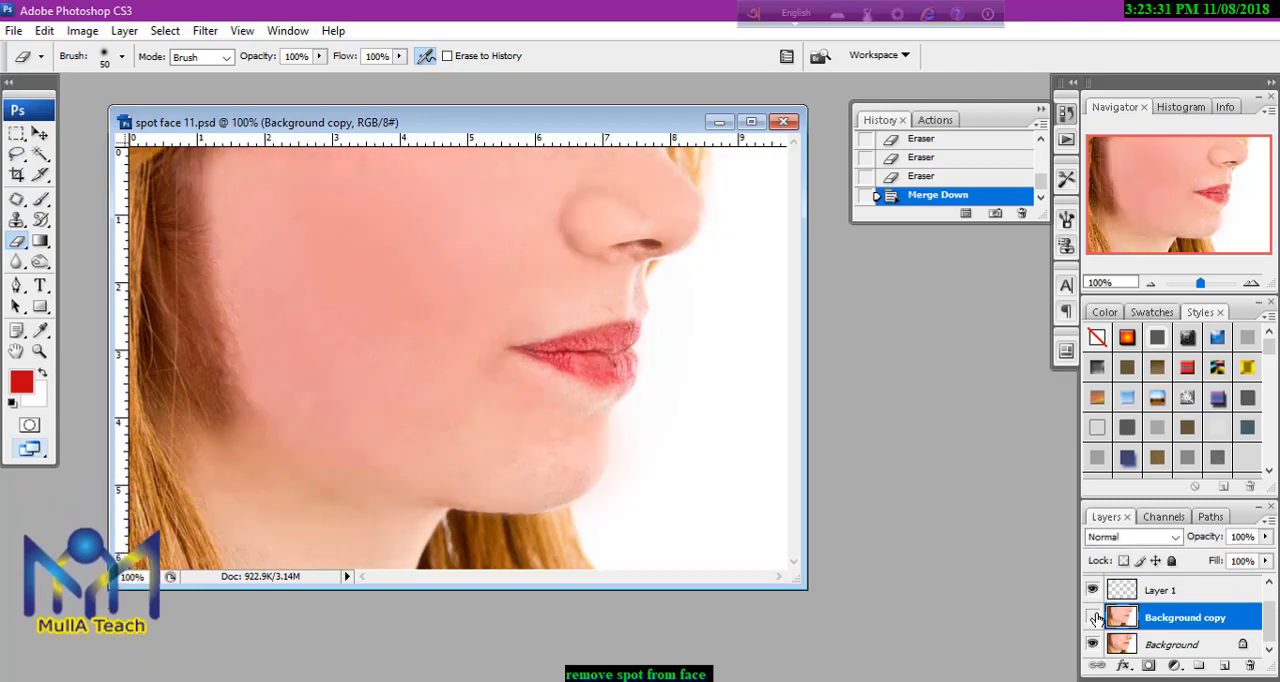
{"action": "left_click", "coordinate": [1094, 617]}
{"action": "left_click", "coordinate": [1094, 617]}
{"action": "left_click", "coordinate": [1094, 617]}
{"action": "left_click", "coordinate": [1094, 617]}
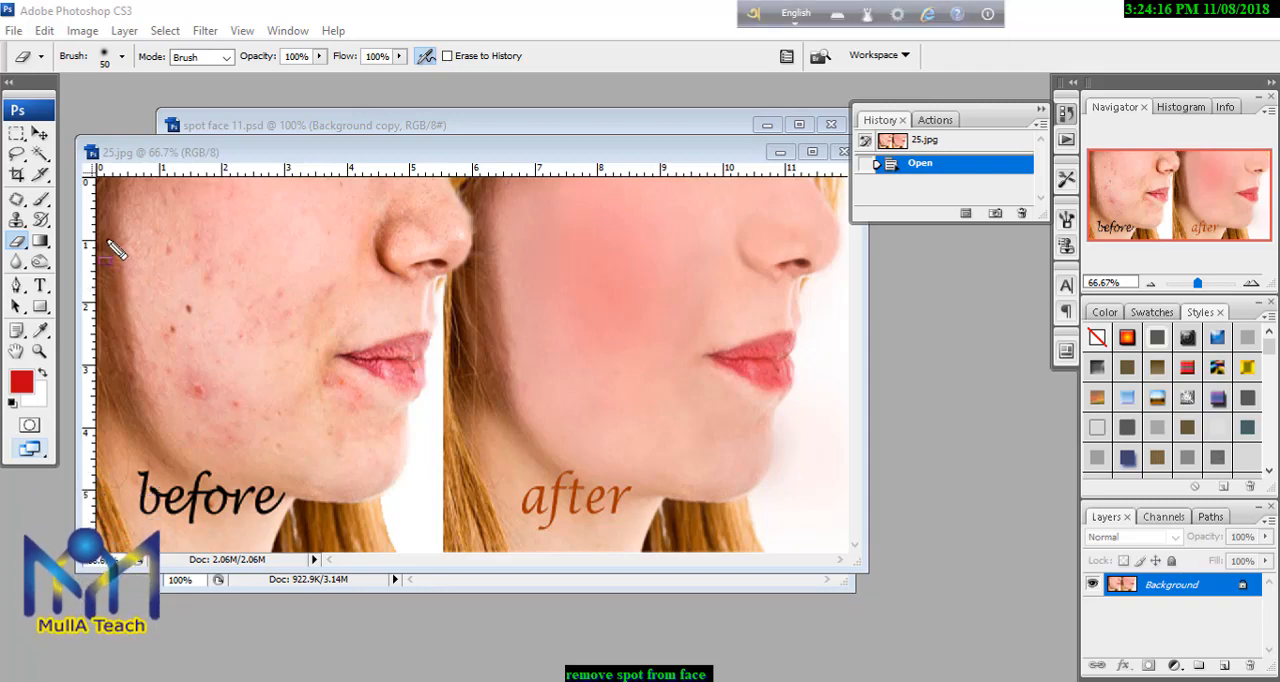
{"action": "left_click_drag", "start_coordinate": [96, 178], "coordinate": [480, 551]}
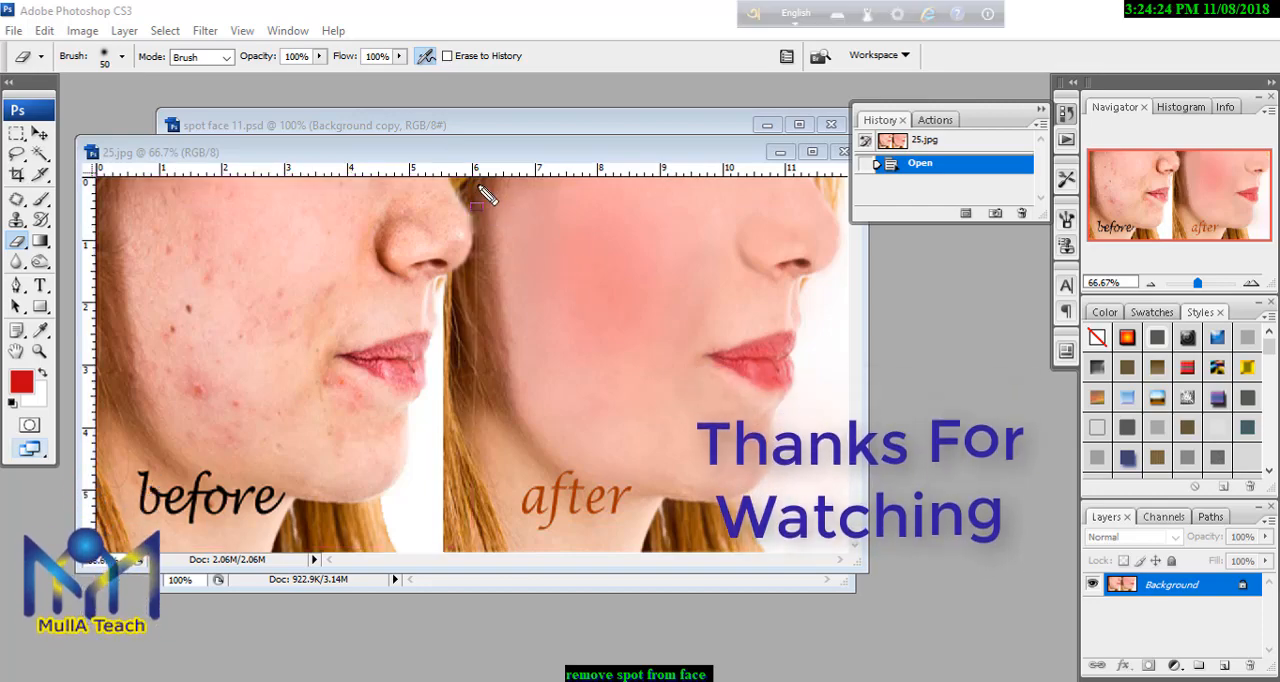
{"action": "mouse_move", "coordinate": [475, 178]}
{"action": "left_mouse_down"}
{"action": "mouse_move", "coordinate": [762, 510]}
{"action": "mouse_move", "coordinate": [850, 554]}
{"action": "left_mouse_up"}
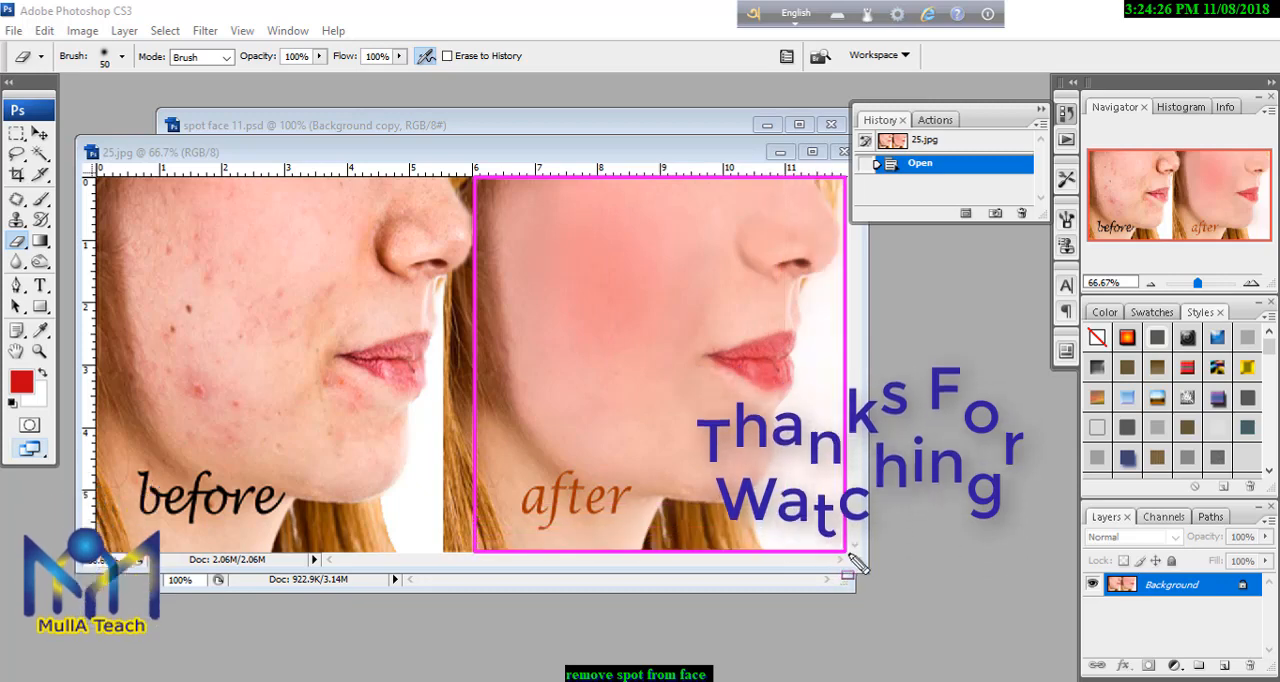